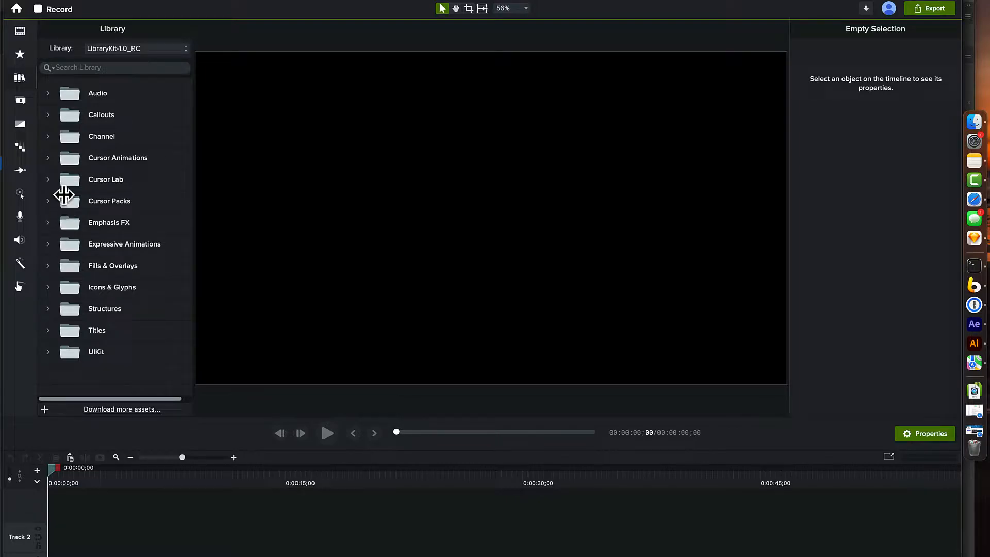
# - Browse the library's Cursor Lab folder and expand the Win folder inside Arrow-6Repeater-Thrust
pyautogui.click(48, 181)
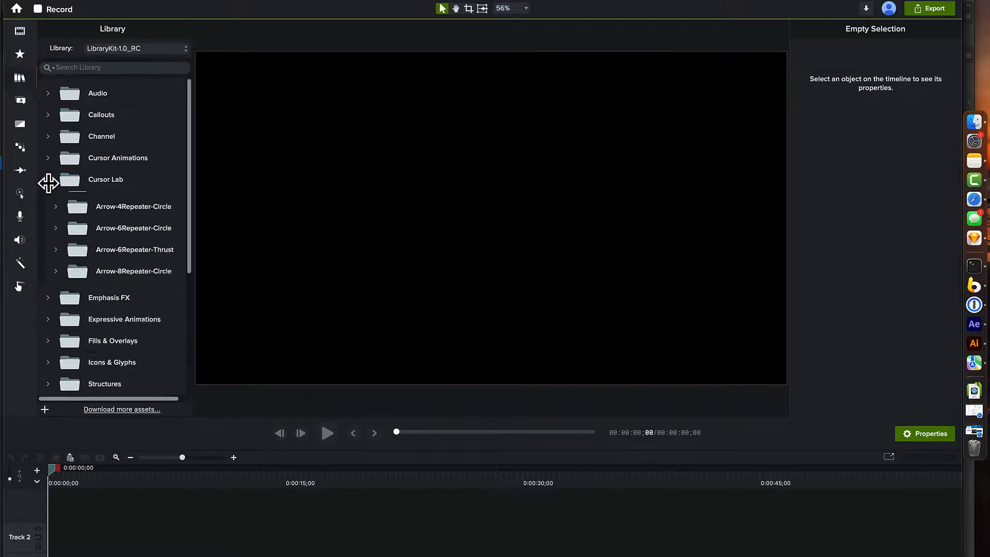
pyautogui.scroll(-5, 81, 239)
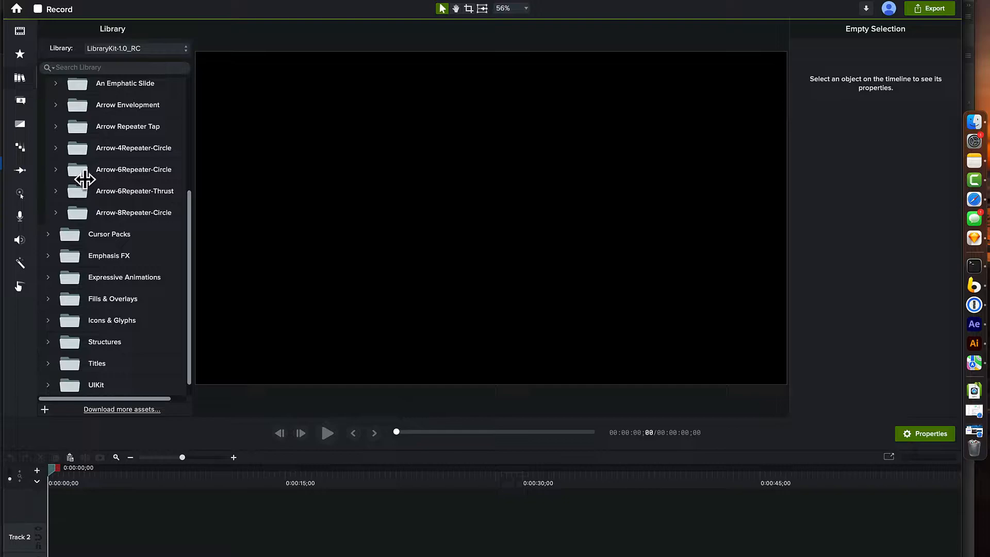
pyautogui.scroll(4, 88, 138)
pyautogui.scroll(-1, 89, 139)
pyautogui.scroll(-1, 66, 290)
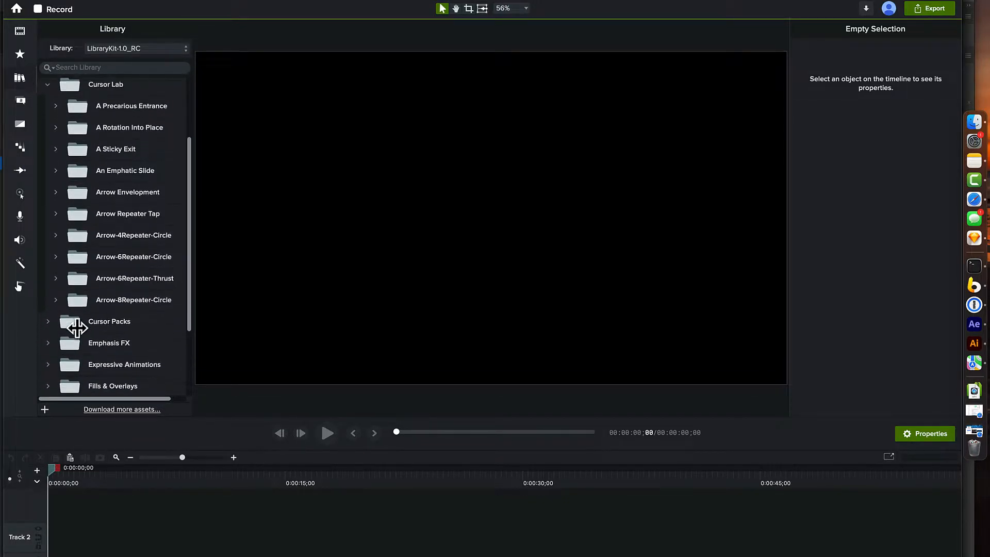
pyautogui.click(57, 266)
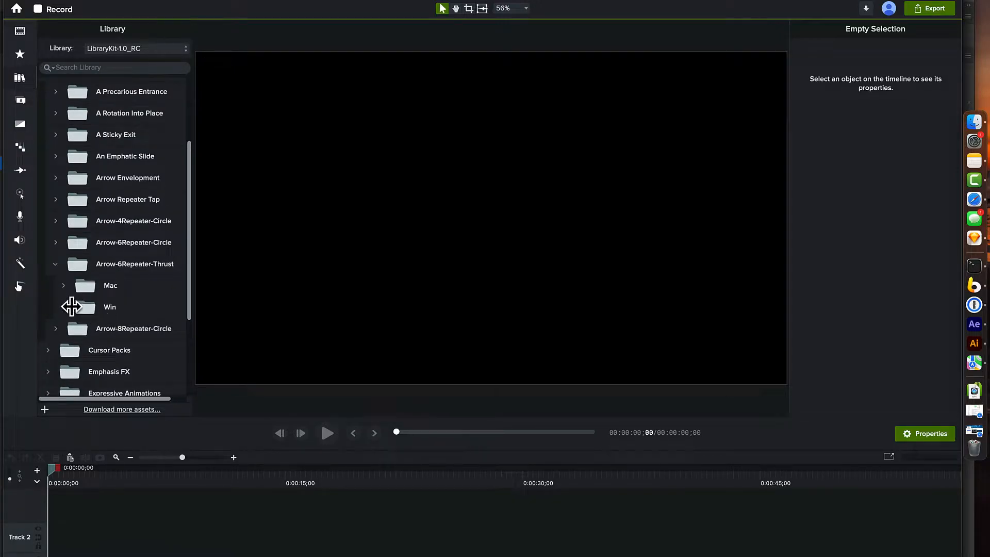
pyautogui.click(66, 310)
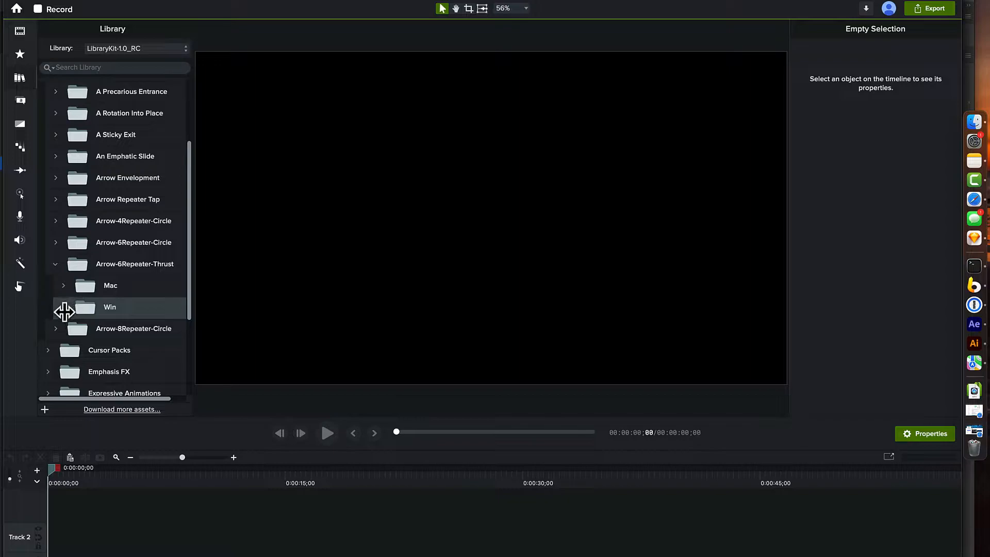
pyautogui.click(63, 308)
pyautogui.scroll(-2, 72, 307)
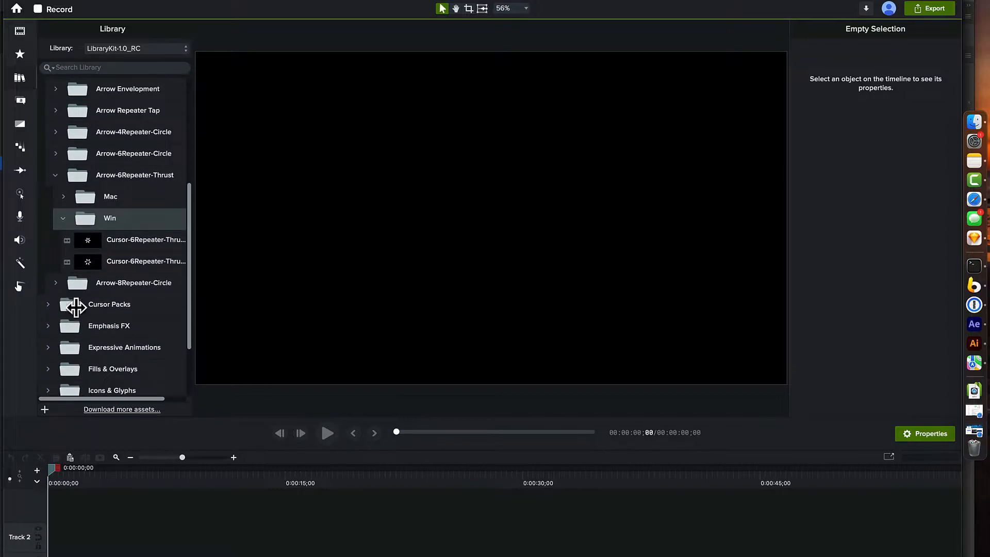
# - Place the first Cursor-6Repeater-Thrust-Win clip at the start of the timeline and move the playhead to 0:00:02;21
pyautogui.click(91, 244)
pyautogui.moveTo(92, 247); pyautogui.dragTo(50, 539)
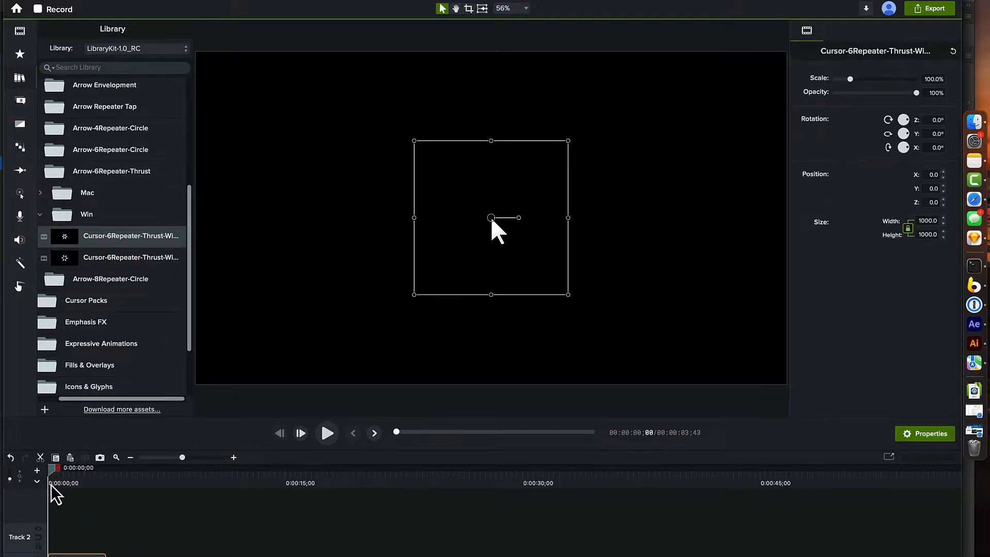
pyautogui.moveTo(52, 475); pyautogui.dragTo(86, 491)
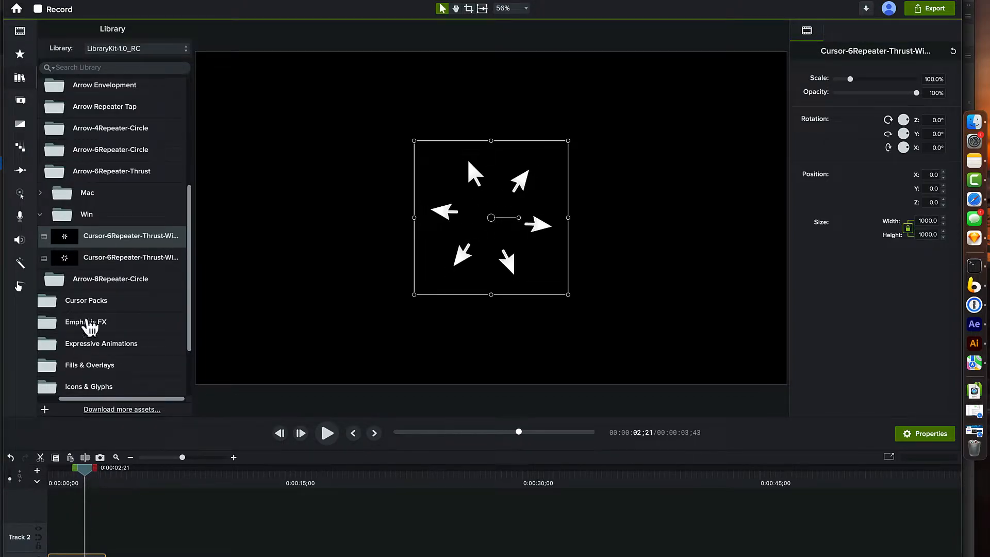
# - Add the second Cursor-6Repeater-Thrust-Win clip to Track 2 and shift it to start at 0:00:00;34
pyautogui.moveTo(72, 264); pyautogui.dragTo(70, 535)
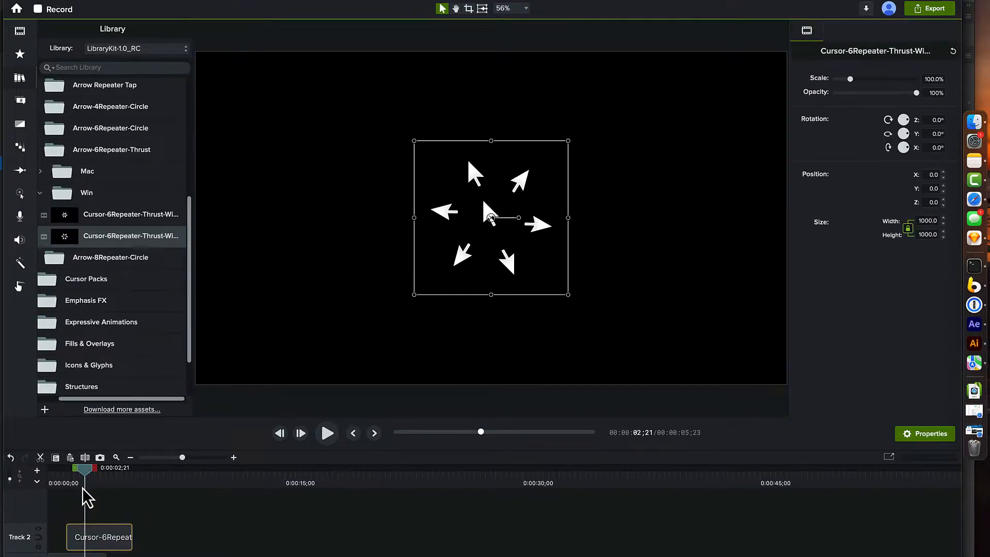
pyautogui.moveTo(84, 477); pyautogui.dragTo(57, 480)
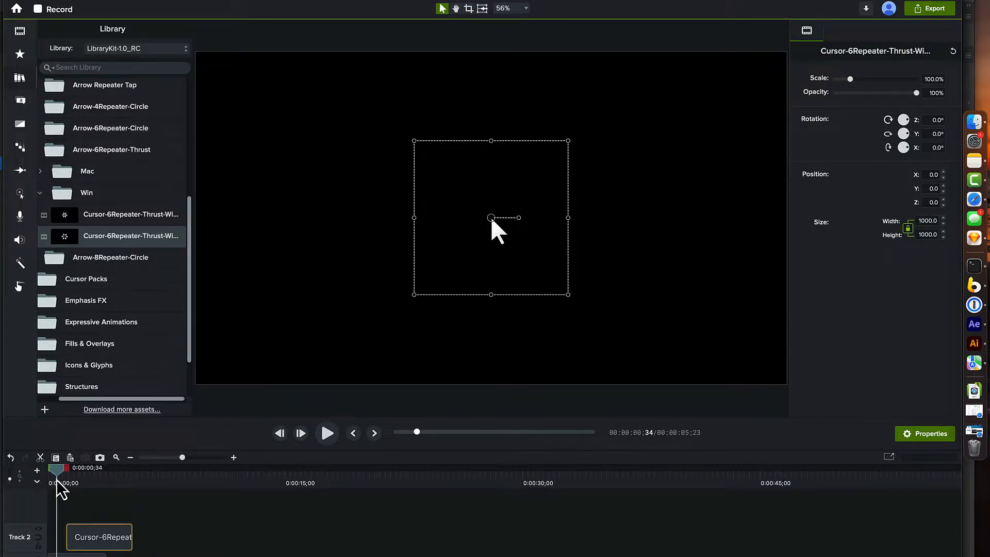
pyautogui.moveTo(89, 540); pyautogui.dragTo(79, 537)
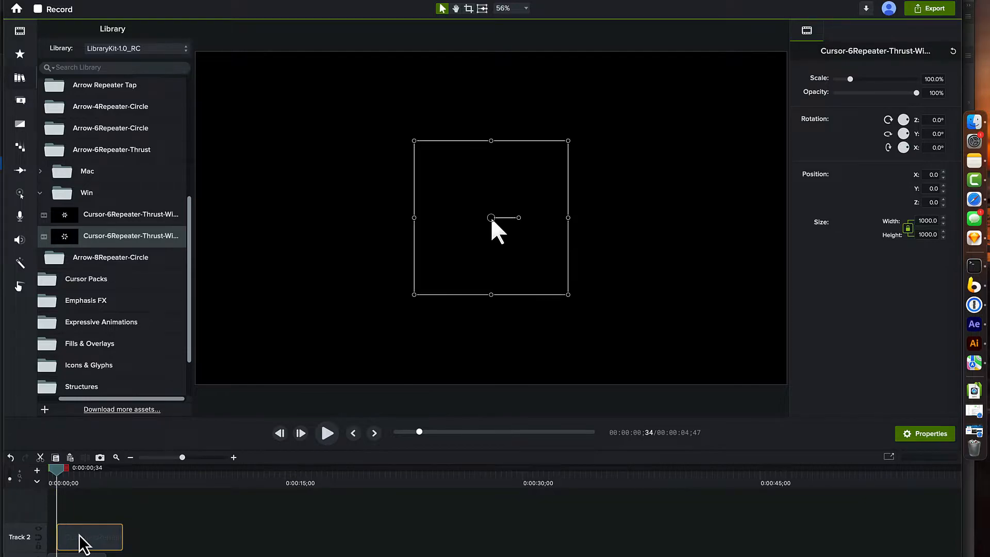
# - Play back the combined cursor animation and park the playhead at 0:00:03;49
pyautogui.press('space')
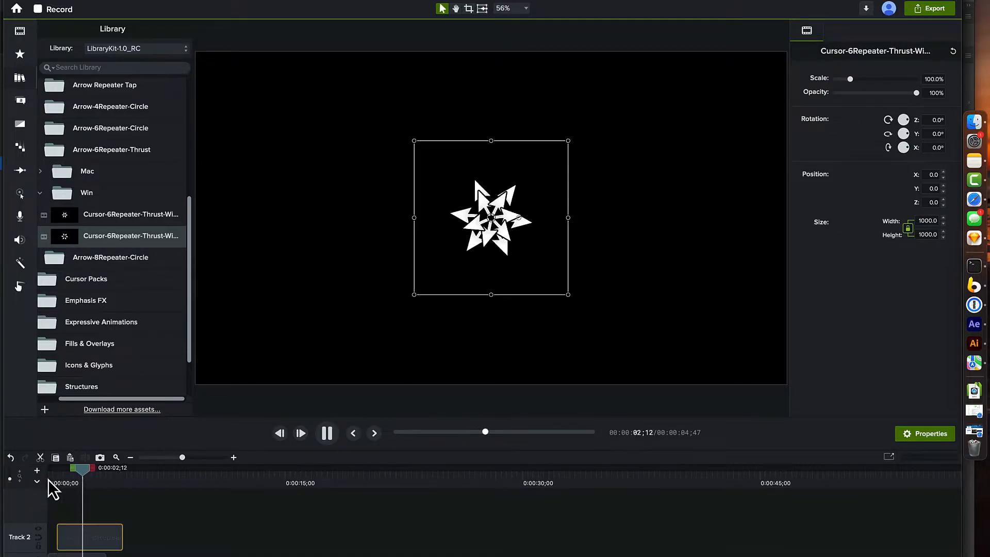
pyautogui.press('space')
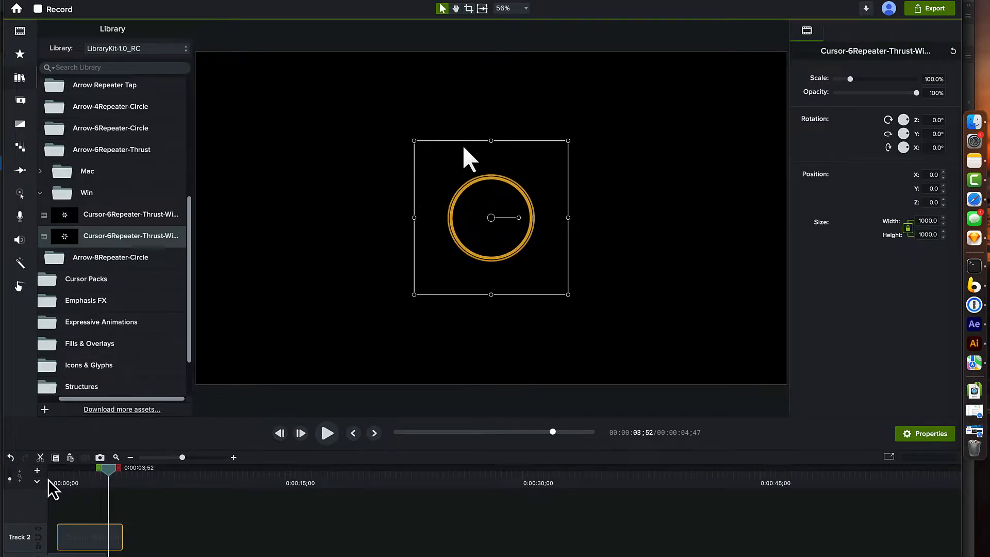
pyautogui.moveTo(107, 472)
pyautogui.mouseDown()
pyautogui.moveTo(91, 471)
pyautogui.moveTo(107, 474)
pyautogui.mouseUp()
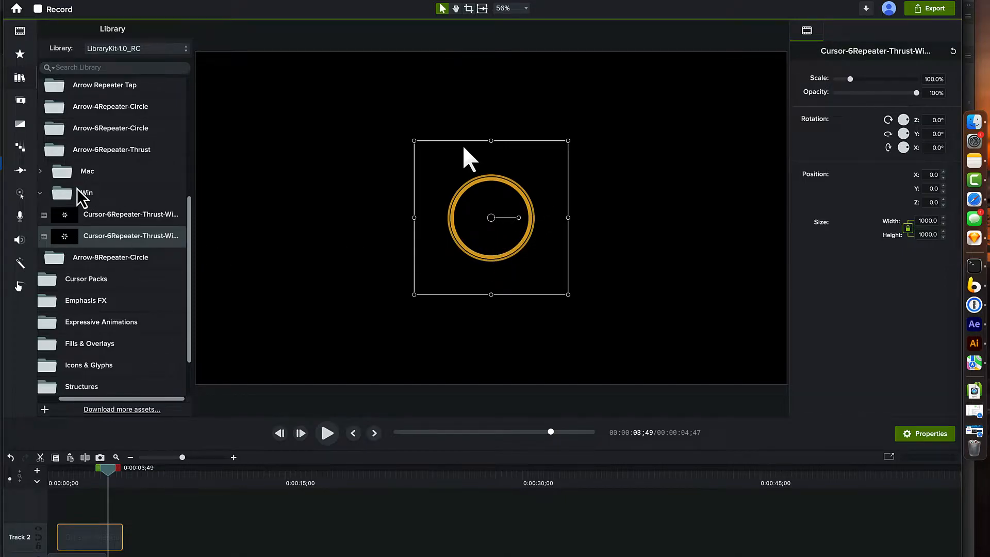
# - Collapse the Arrow-6Repeater-Thrust folder and browse the library's Titles folder to the Broadcast-Title entries
pyautogui.hscroll(-2, 80, 196)
pyautogui.click(55, 155)
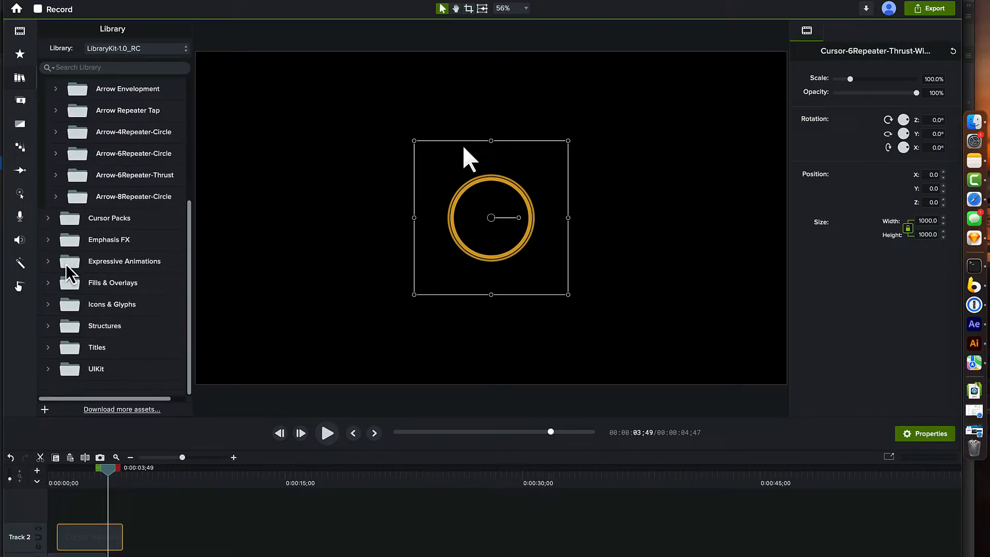
pyautogui.click(50, 351)
pyautogui.scroll(-8, 53, 361)
pyautogui.scroll(-4, 82, 327)
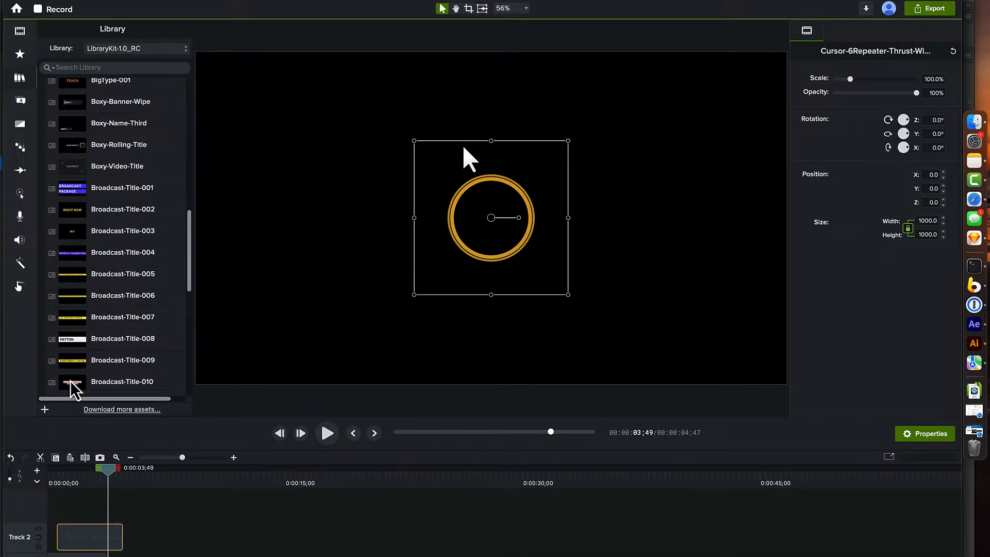
# - Insert a track below the first cursor clip's track, add Broadcast-Title-003 to it, and move the playhead to 0:00:03;42
pyautogui.rightClick(20, 475)
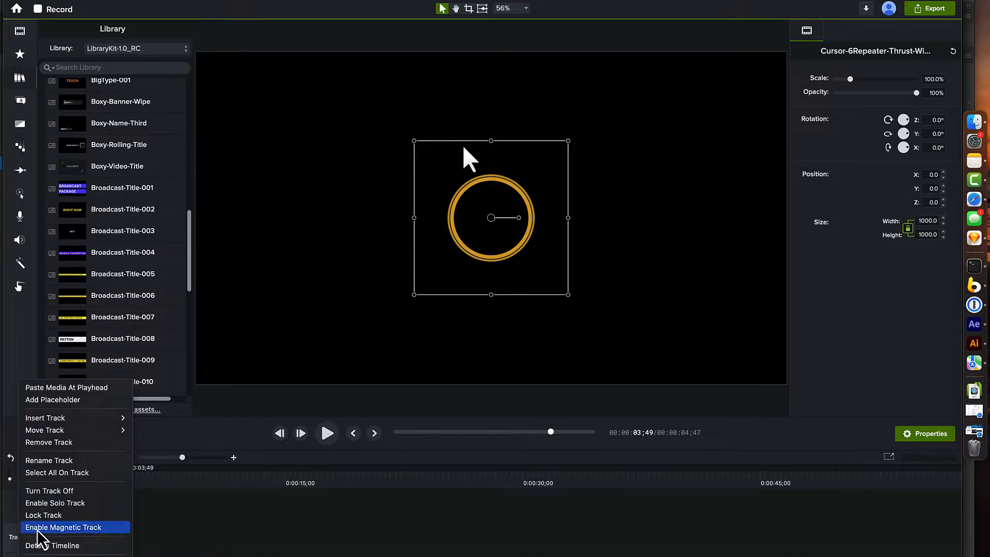
pyautogui.moveTo(69, 418)
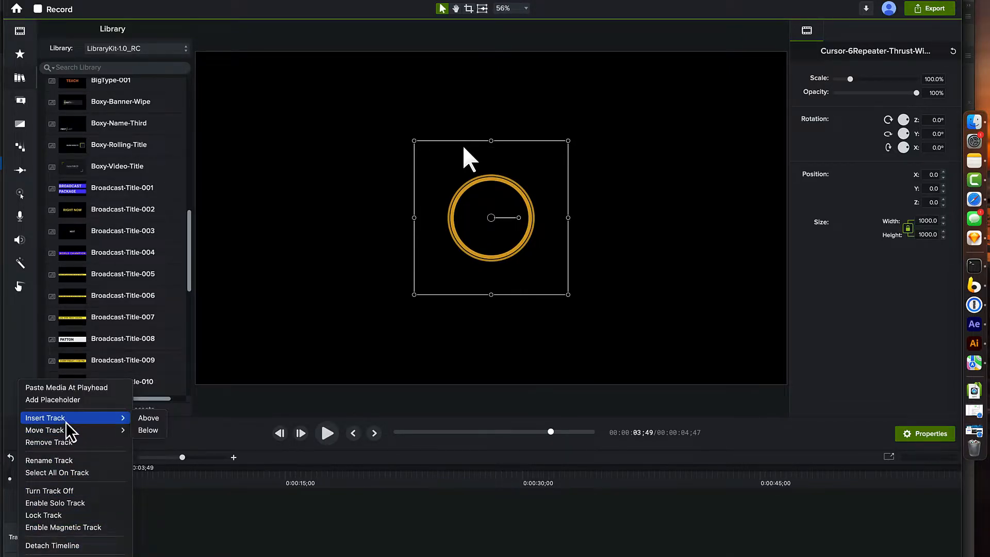
pyautogui.click(148, 430)
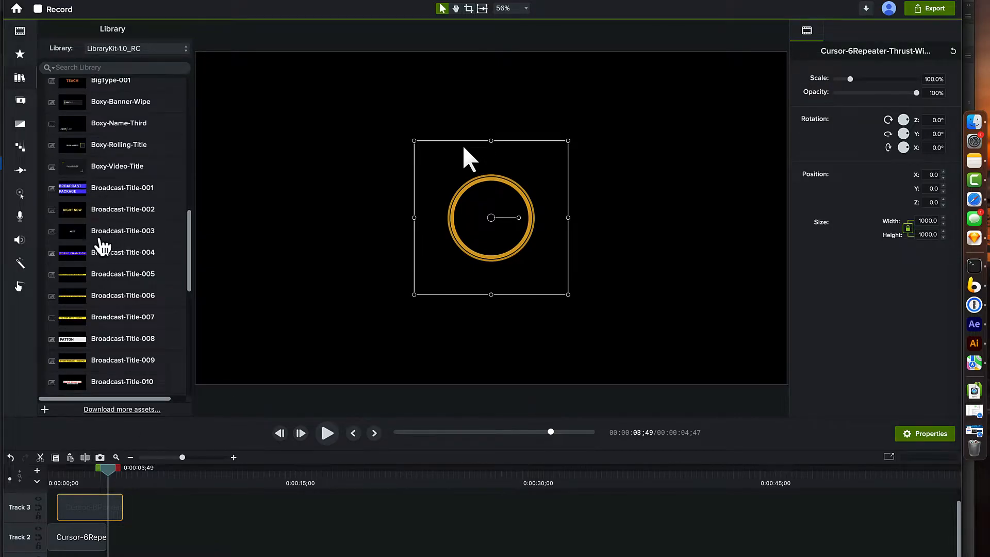
pyautogui.moveTo(81, 235); pyautogui.dragTo(77, 555)
pyautogui.moveTo(109, 470); pyautogui.dragTo(106, 470)
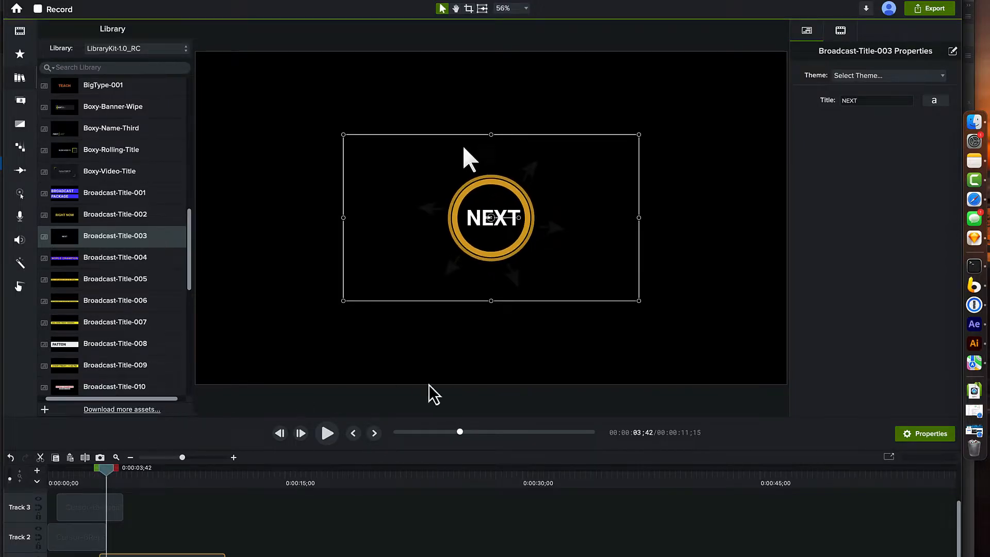
# - Set the project dimensions to 1080p (1920x1080) and apply the settings
pyautogui.rightClick(403, 348)
pyautogui.click(436, 426)
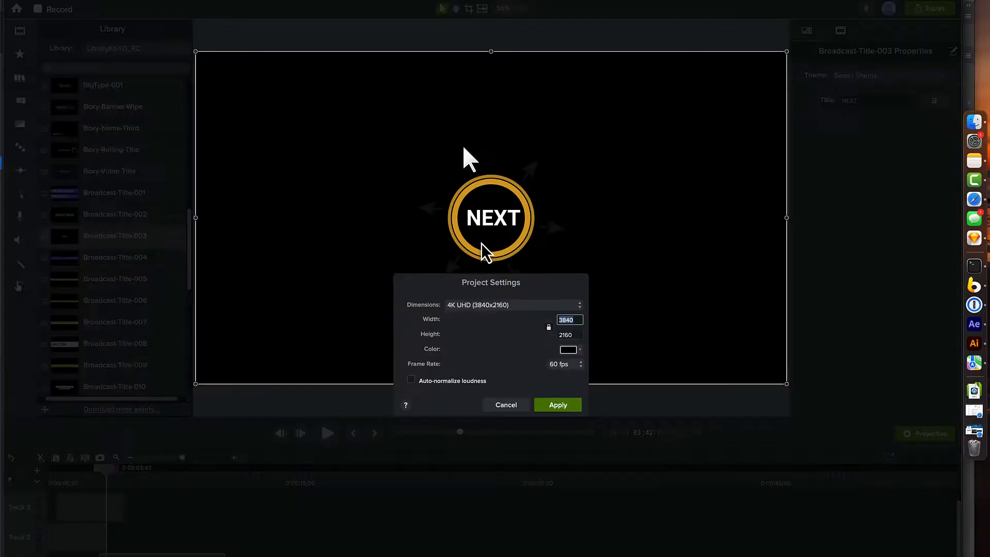
pyautogui.click(490, 305)
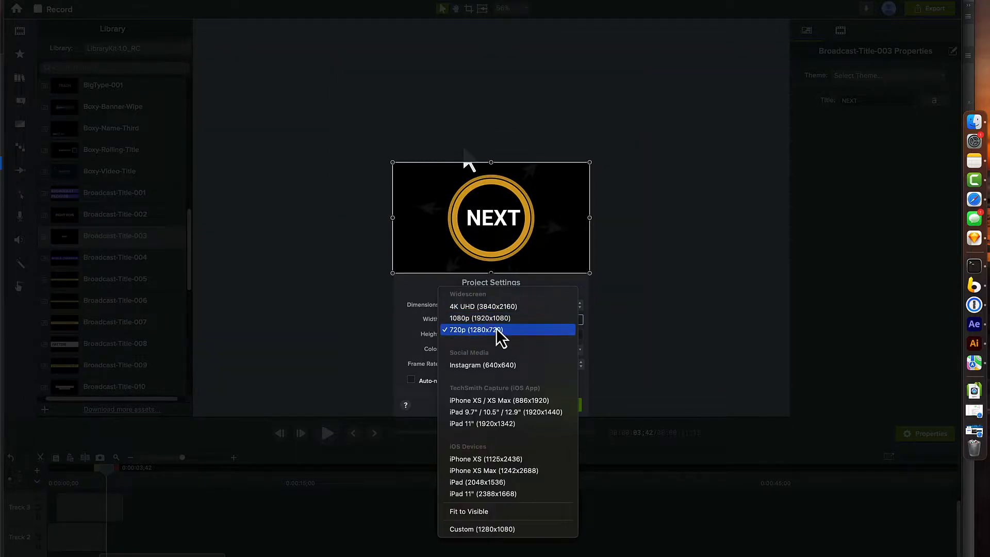
pyautogui.click(495, 319)
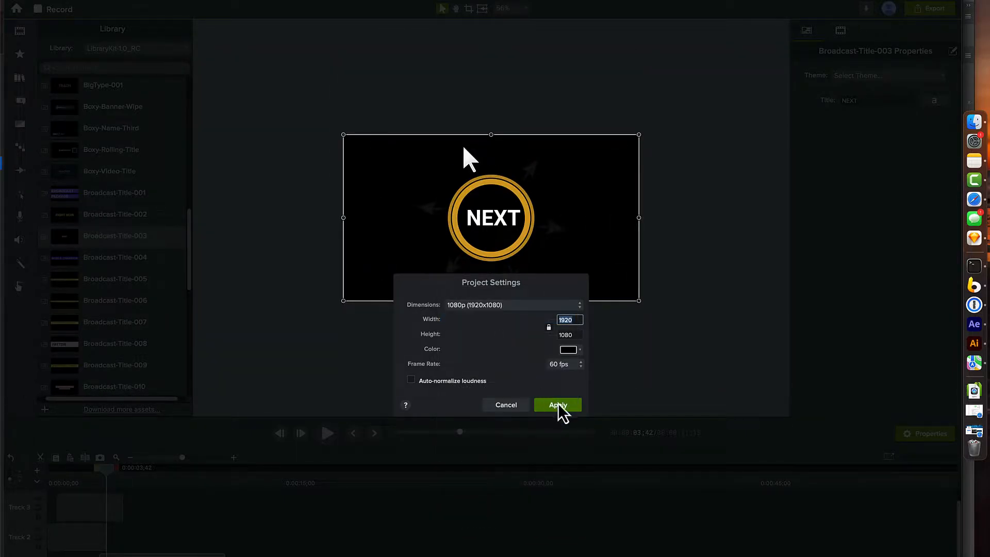
pyautogui.click(558, 405)
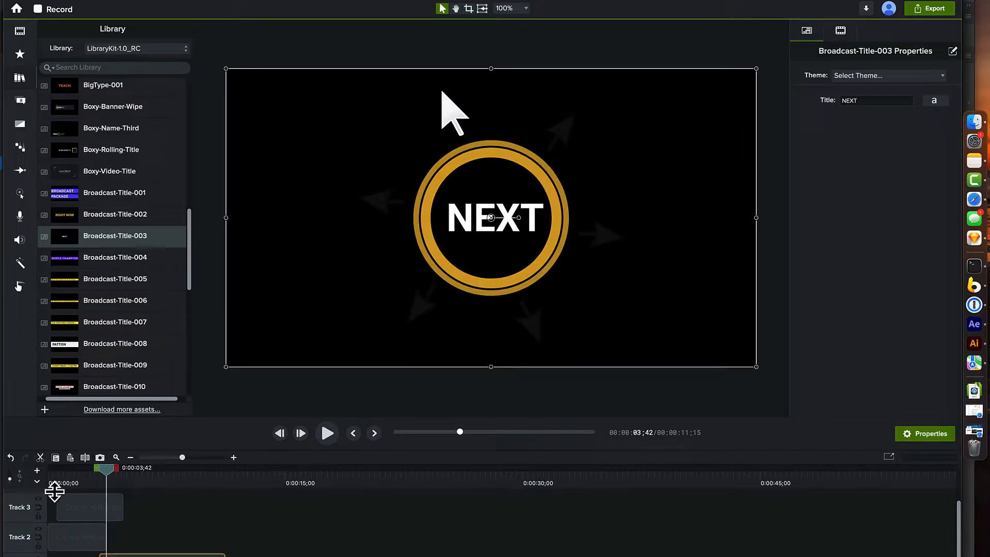
# - With the playhead at 0:00:03;31, duplicate the first cursor clip and align the copy on Track 2 with the title's start
pyautogui.moveTo(110, 477)
pyautogui.mouseDown()
pyautogui.moveTo(75, 479)
pyautogui.moveTo(105, 477)
pyautogui.mouseUp()
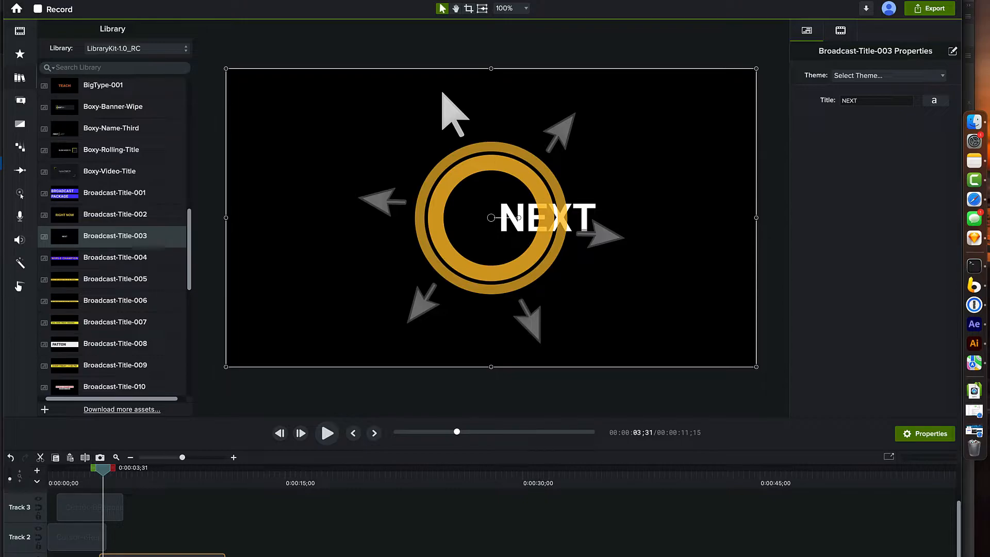
pyautogui.click(73, 548)
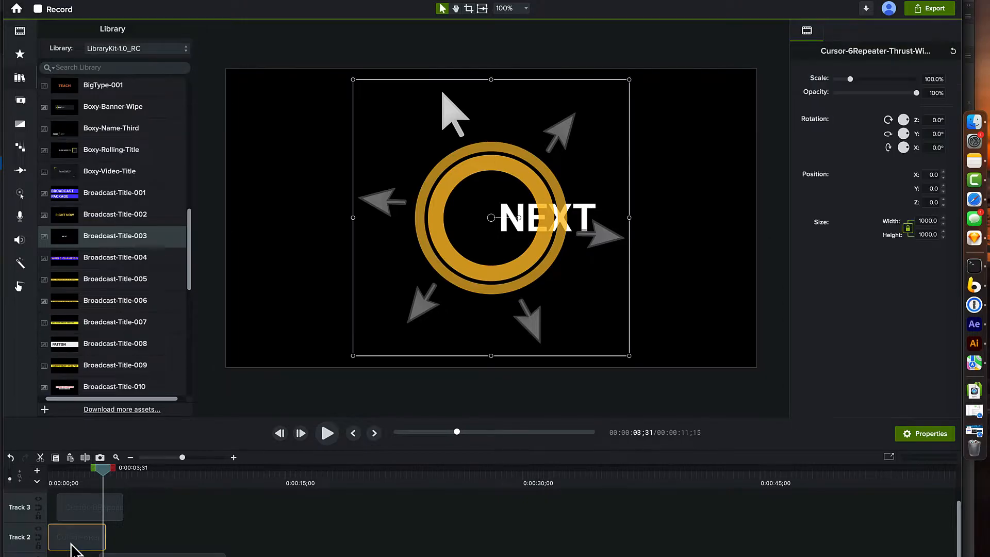
pyautogui.press('super+d')
pyautogui.moveTo(73, 548); pyautogui.dragTo(125, 551)
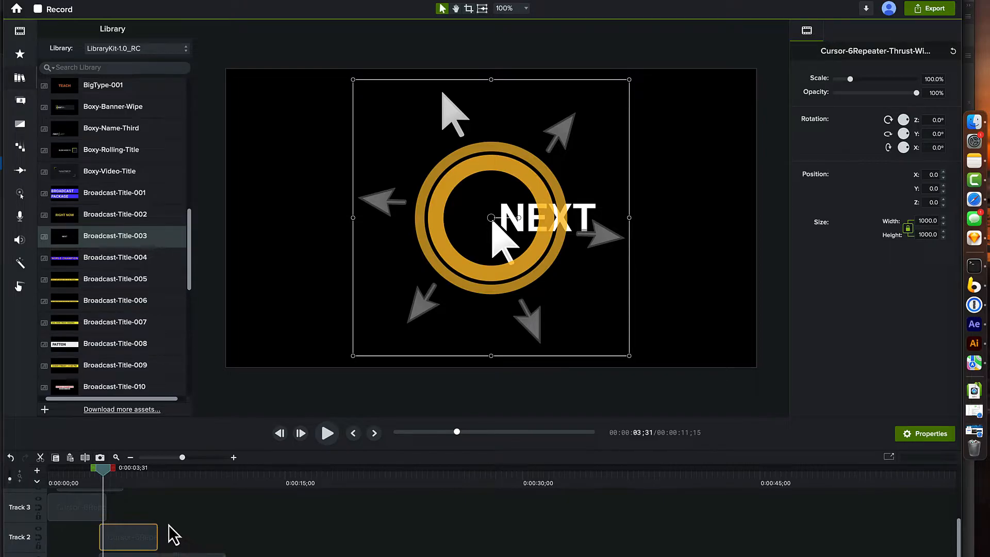
# - Replace the duplicated cursor clip on Track 2 with the starred white circle from the User-style shapes
pyautogui.press('n')
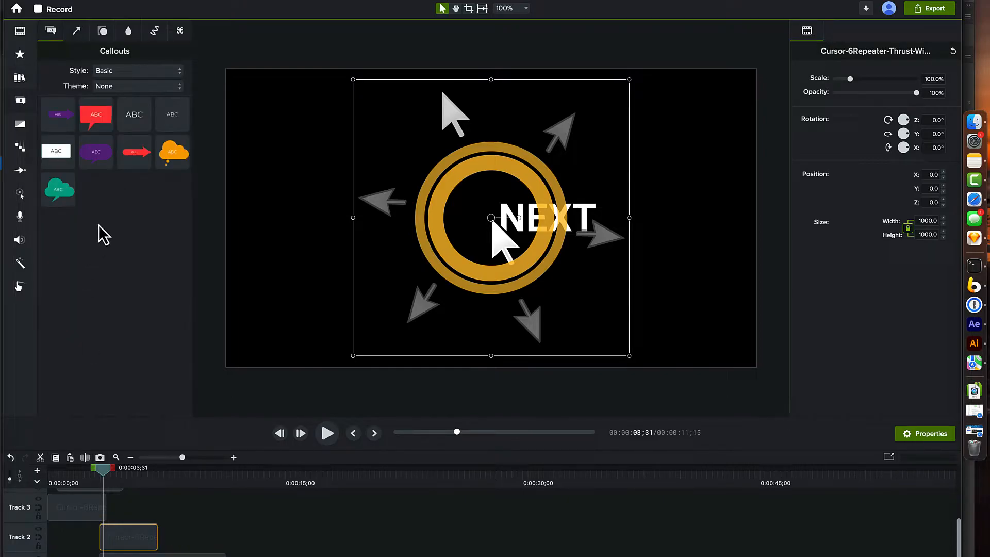
pyautogui.press('n')
pyautogui.press('n')
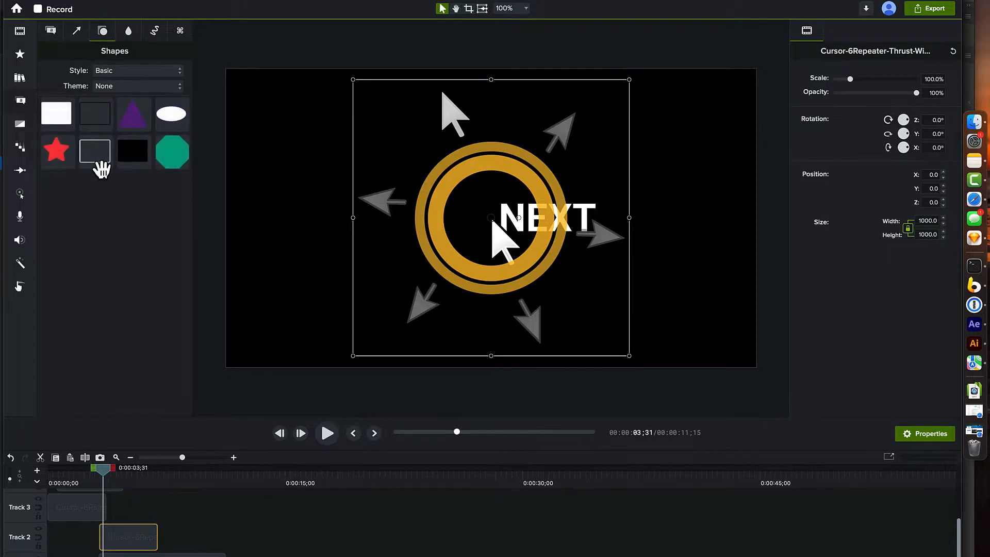
pyautogui.click(134, 72)
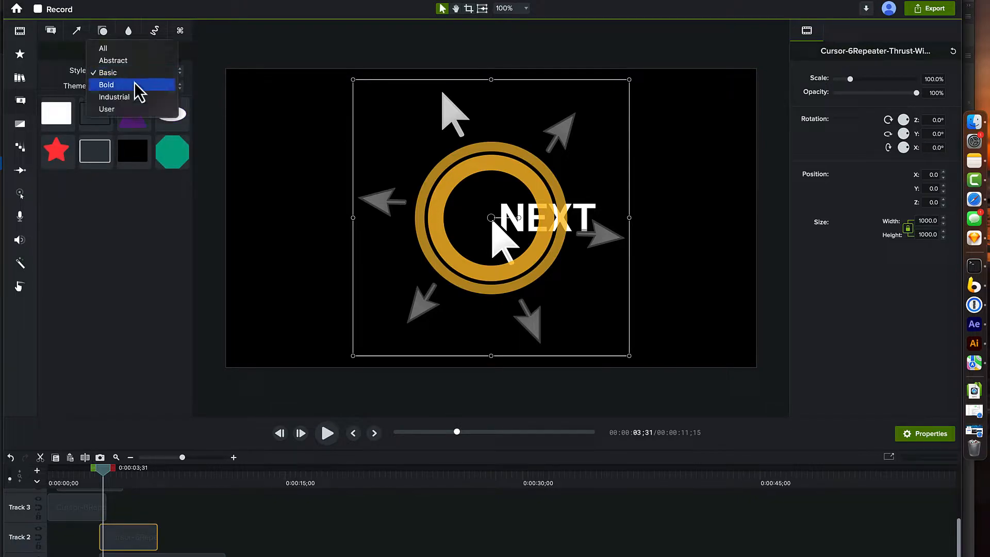
pyautogui.click(137, 109)
pyautogui.scroll(-5, 150, 276)
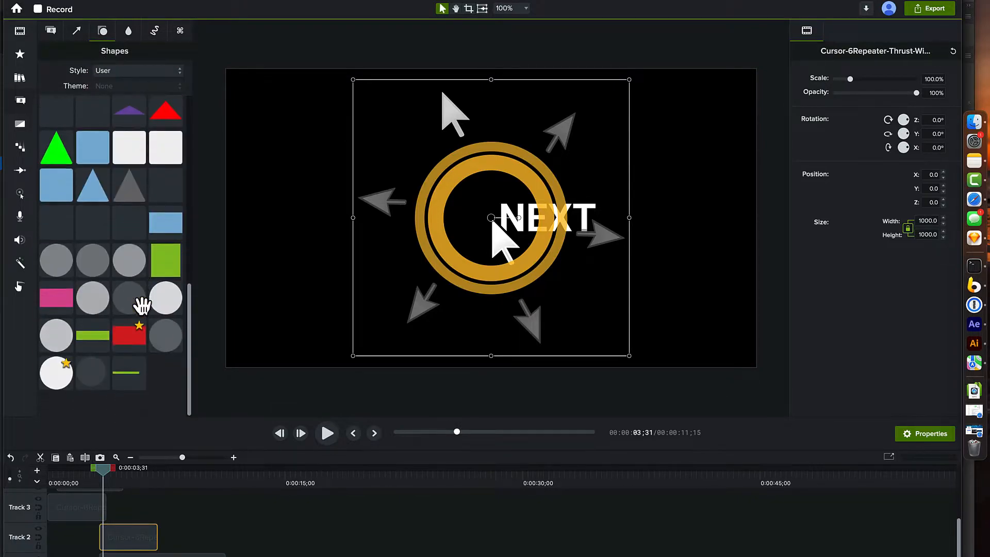
pyautogui.moveTo(56, 398); pyautogui.dragTo(133, 539)
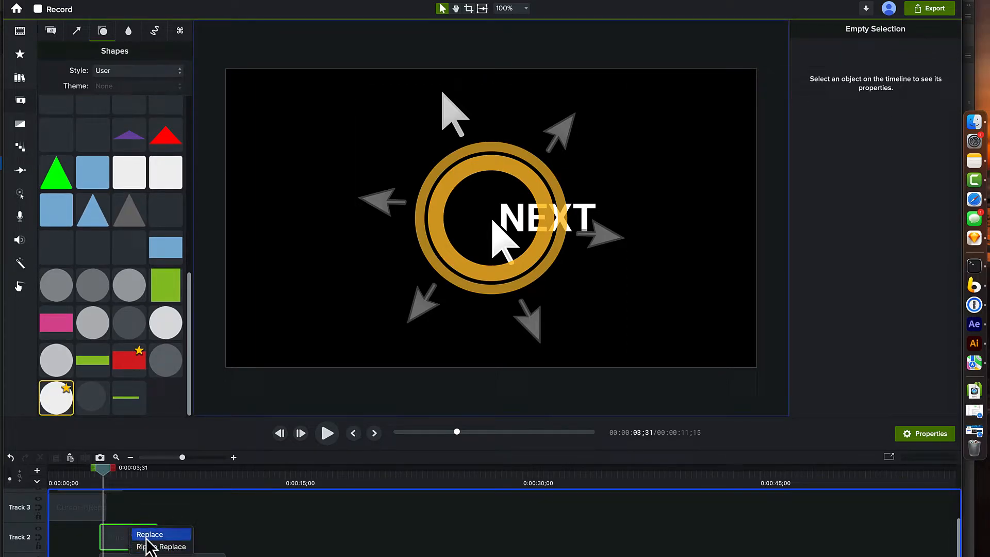
pyautogui.click(147, 537)
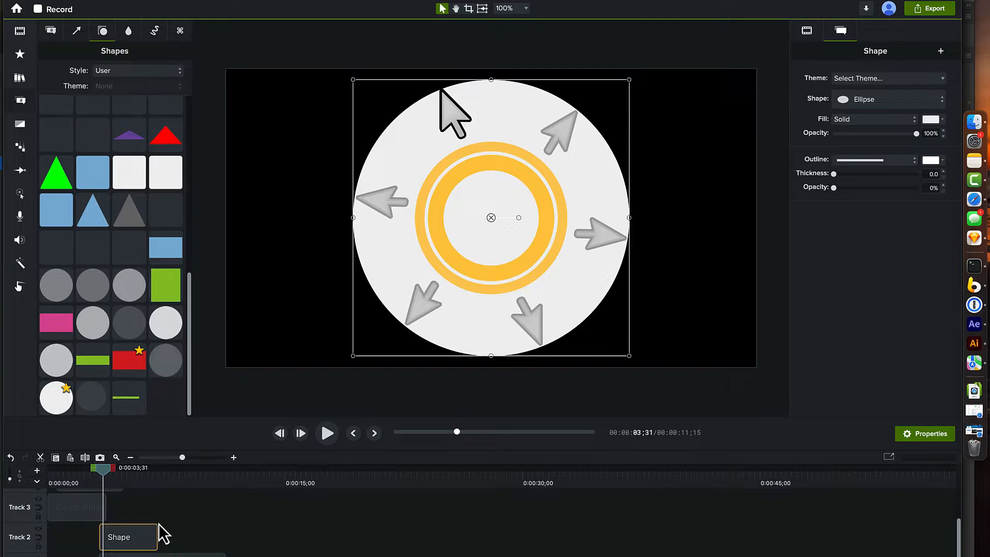
# - Extend the circle shape on Track 2 to the end of the title clip and scale it to 54%
pyautogui.moveTo(157, 537); pyautogui.dragTo(225, 548)
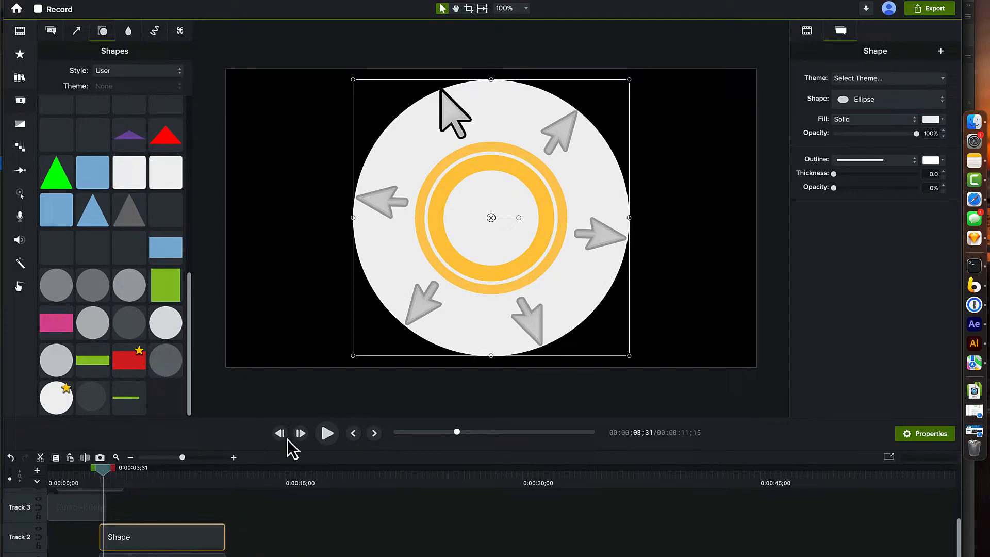
pyautogui.click(807, 31)
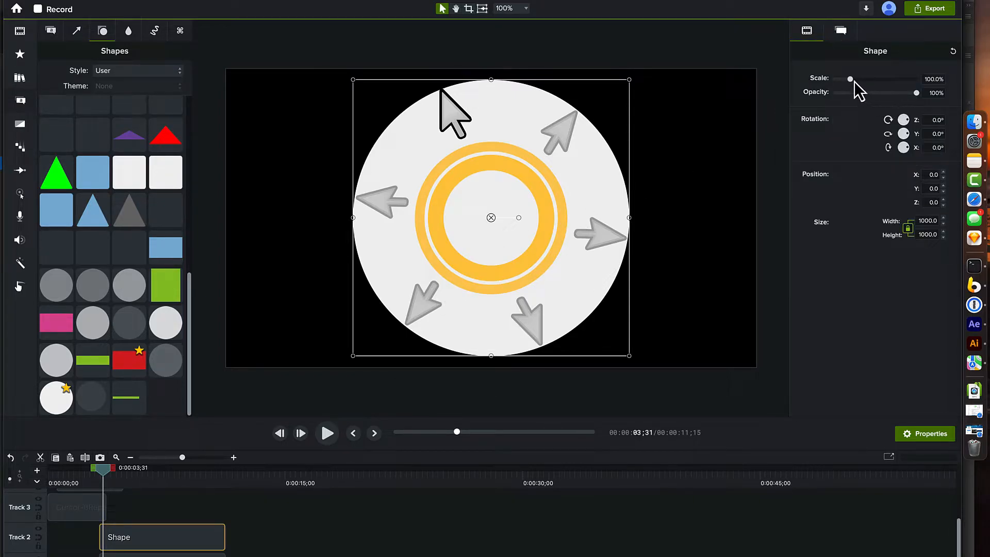
pyautogui.moveTo(851, 81); pyautogui.dragTo(843, 81)
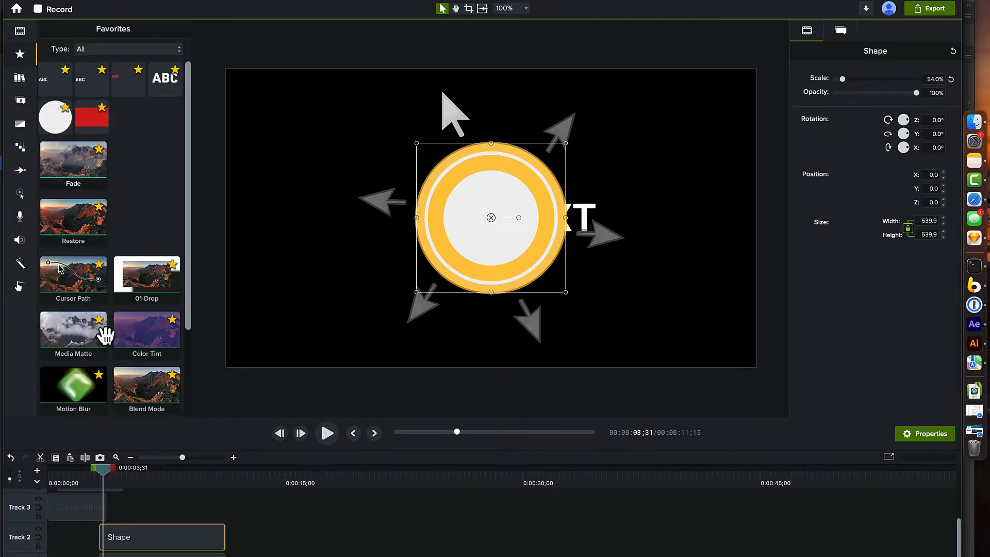
# - Apply the Media Matte effect to the circle shape and check the masked title at 0:00:04;27
pyautogui.moveTo(84, 325); pyautogui.dragTo(133, 541)
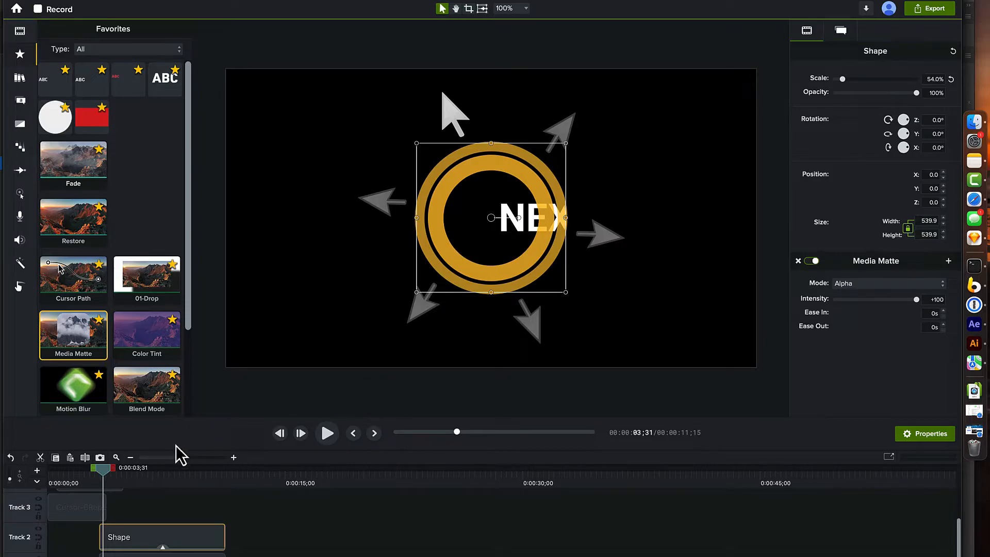
pyautogui.moveTo(105, 471); pyautogui.dragTo(125, 488)
# - Add a Fade transition to the end of the Track 4 cursor clip and check the fade-out up to 0:00:05;01
pyautogui.scroll(2, 146, 519)
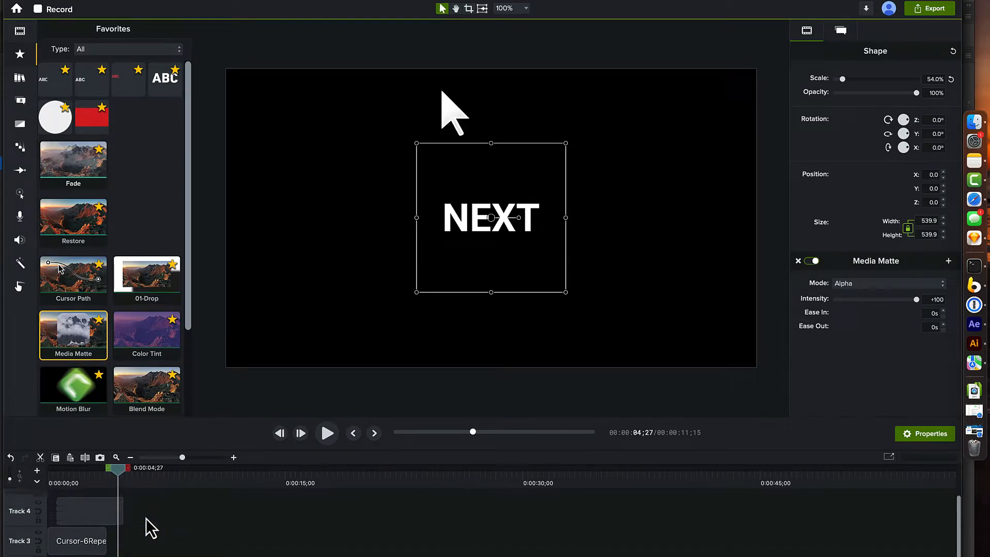
pyautogui.moveTo(83, 184); pyautogui.dragTo(117, 521)
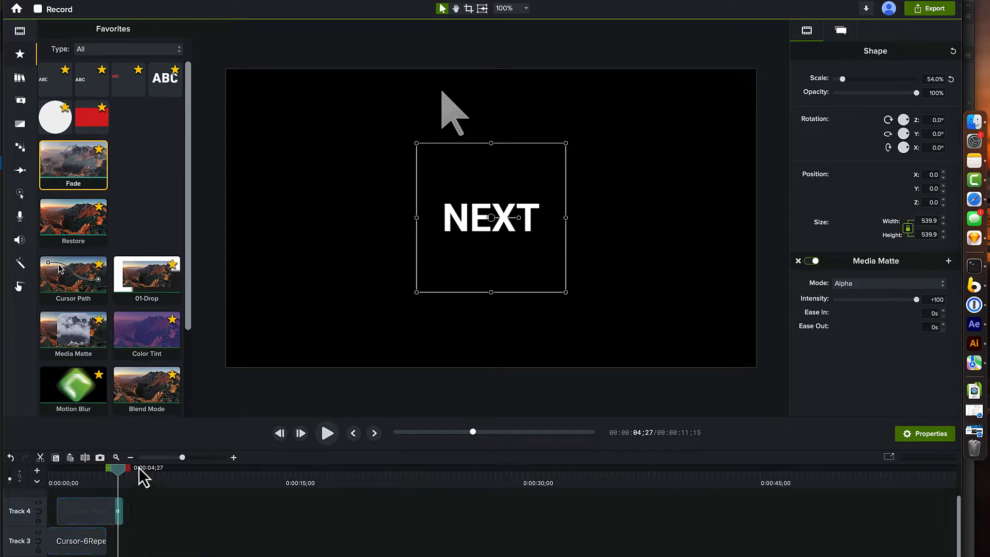
pyautogui.moveTo(118, 471)
pyautogui.mouseDown()
pyautogui.moveTo(135, 471)
pyautogui.moveTo(60, 465)
pyautogui.moveTo(128, 473)
pyautogui.mouseUp()
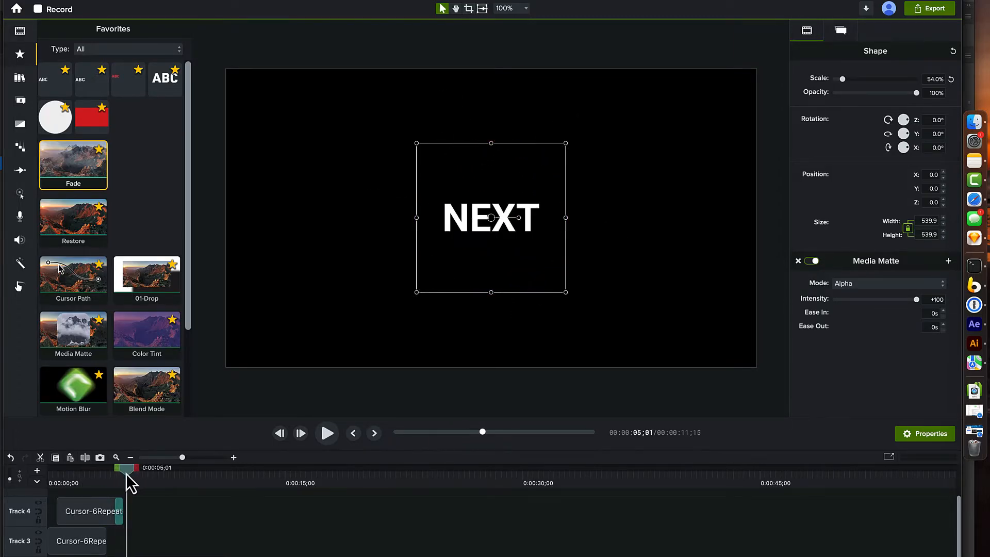
# - Select all clips on the timeline and combine them into one group
pyautogui.click(170, 509)
pyautogui.press('super+a')
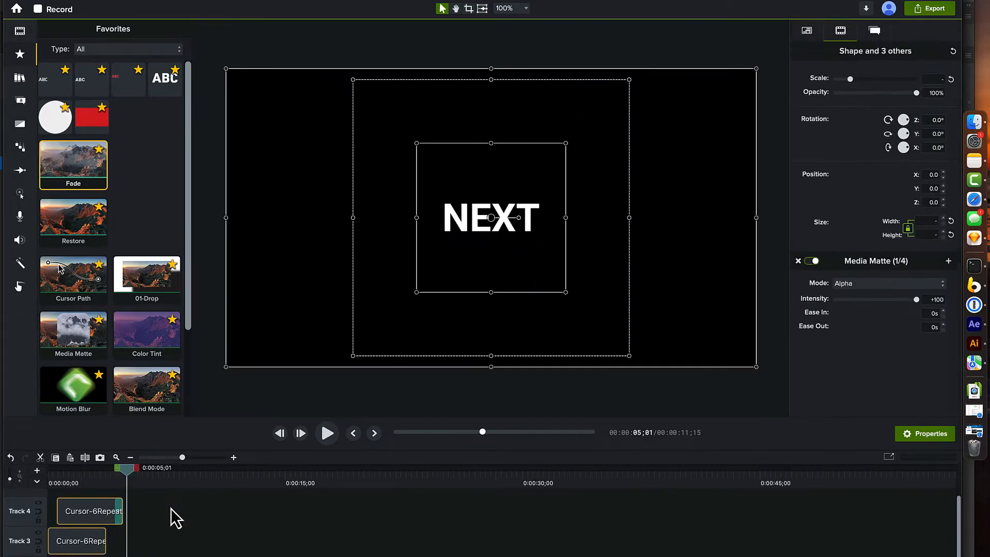
pyautogui.press('super+g')
pyautogui.scroll(-2, 166, 530)
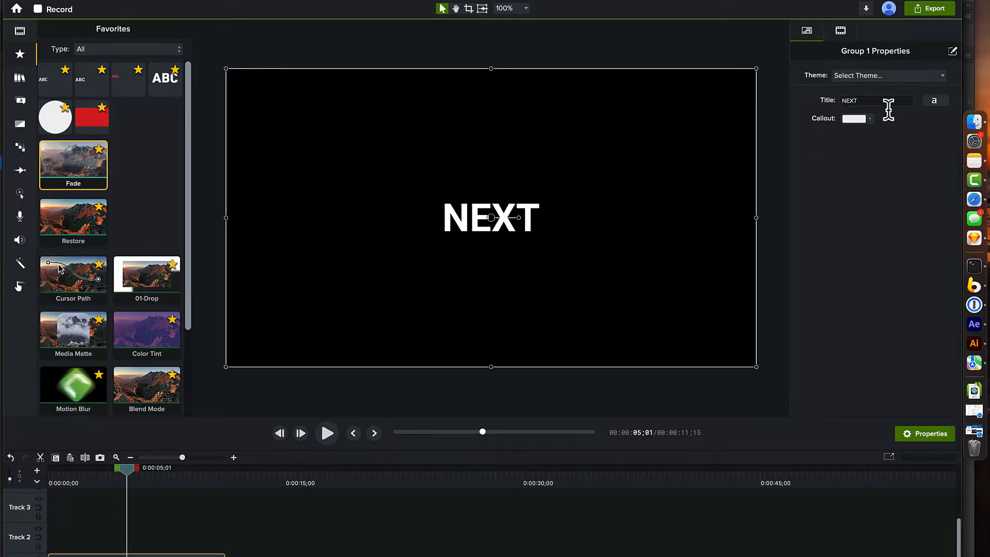
# - Change the group's title text to DOOD
pyautogui.doubleClick(871, 99)
pyautogui.write('DOOD')
pyautogui.press('Return')
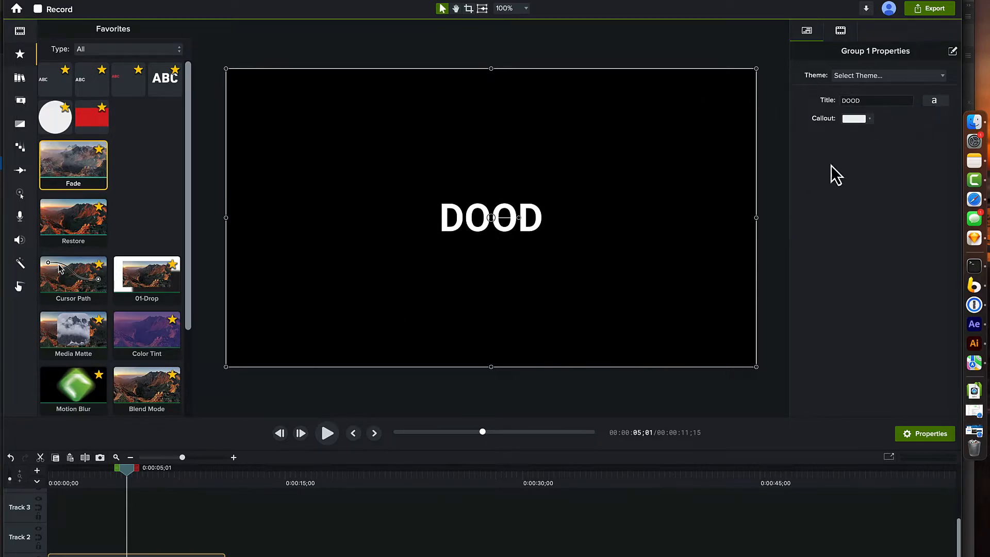
# - Set the title's font colour to the saved blue #458CCC and deselect the group
pyautogui.click(934, 101)
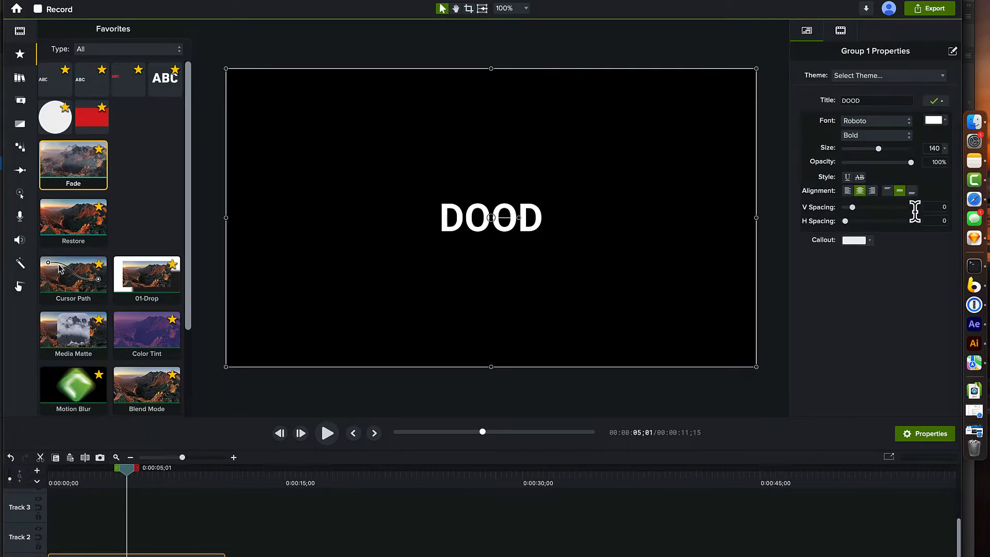
pyautogui.click(934, 119)
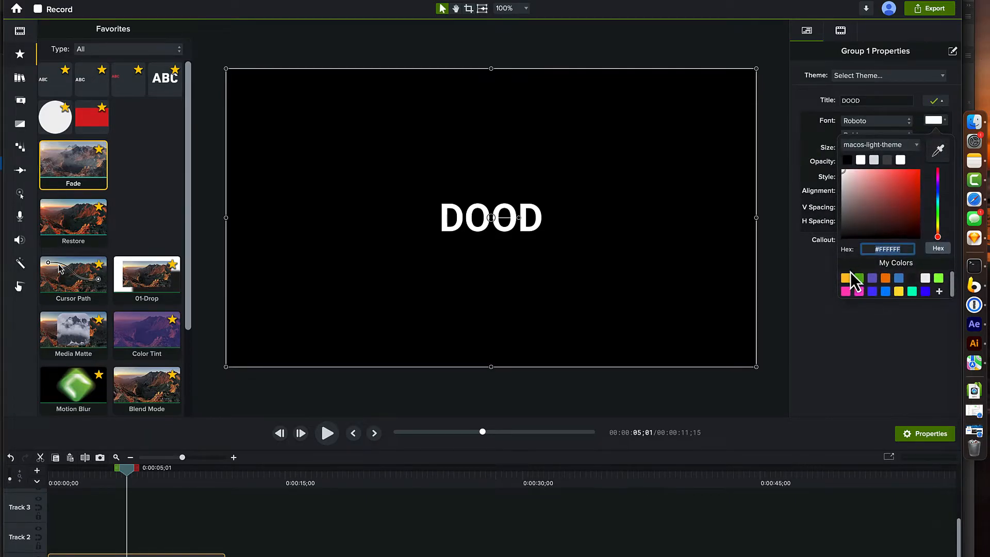
pyautogui.click(899, 279)
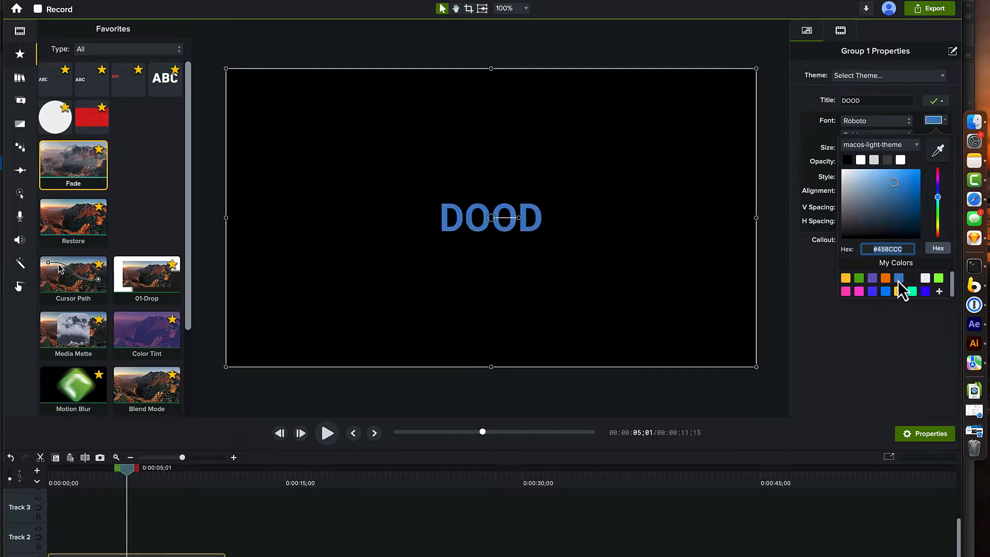
pyautogui.click(770, 407)
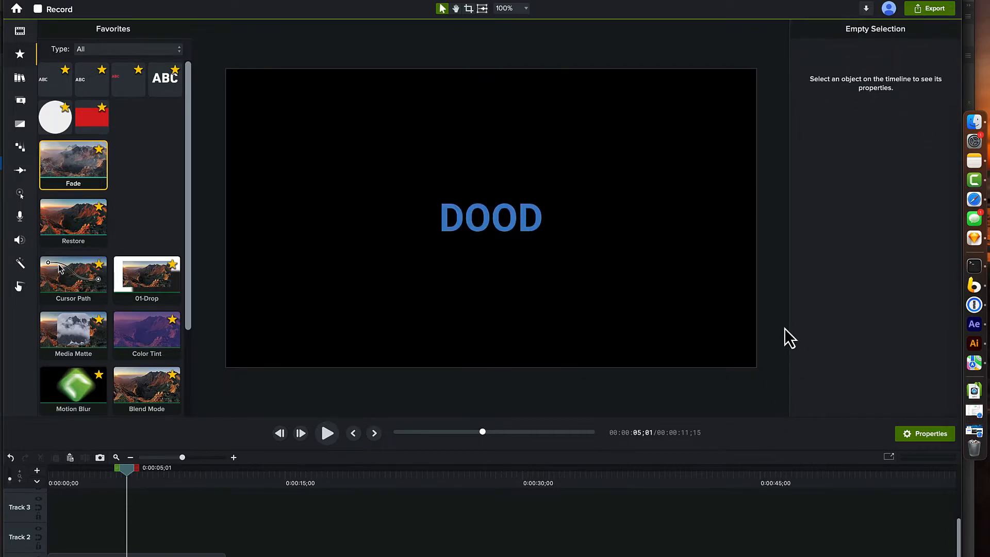
# - Play the grouped animation from the start to review the recoloured title
pyautogui.moveTo(129, 470); pyautogui.dragTo(34, 471)
pyautogui.press('space')
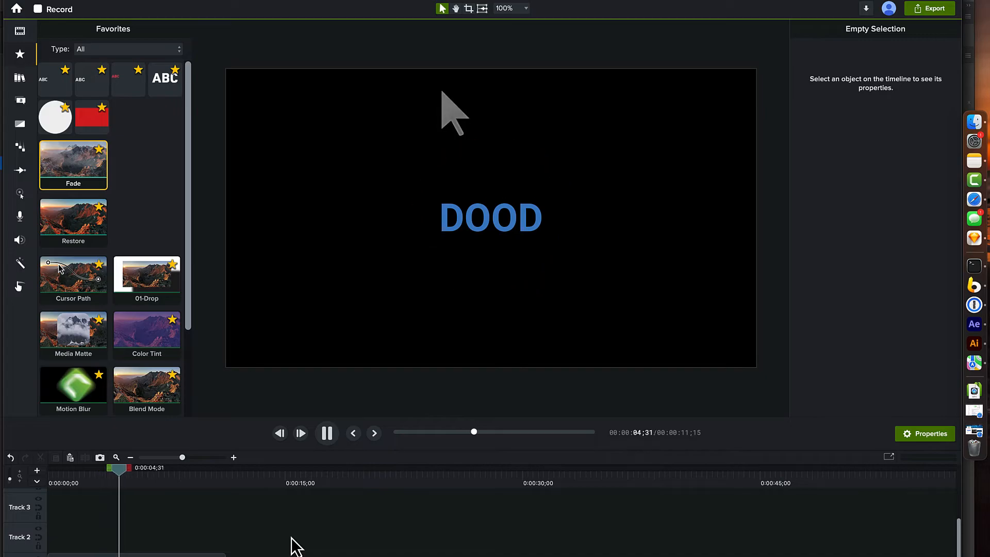
pyautogui.press('space')
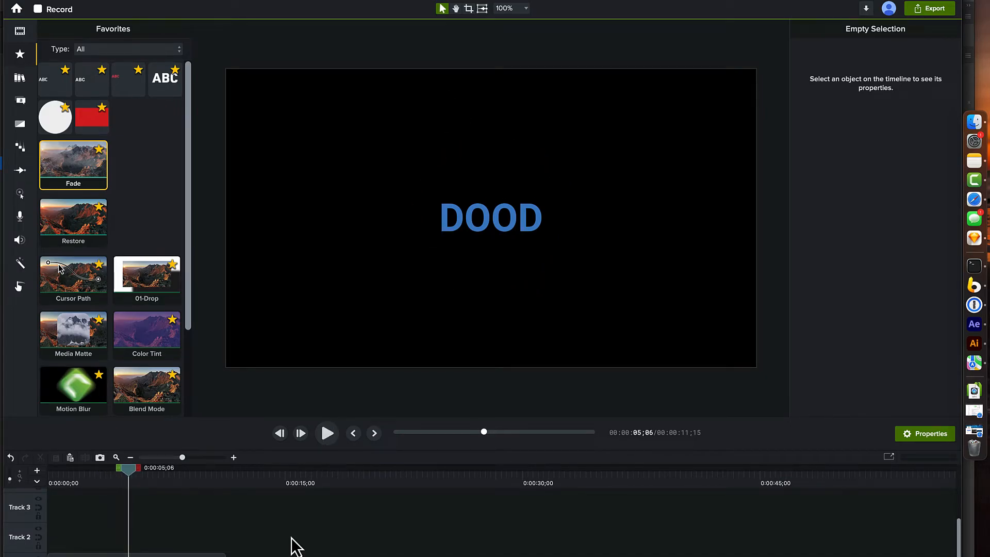
# - Split the group at 0:00:05;14 and delete the part after the split
pyautogui.press('space')
pyautogui.press('super+a')
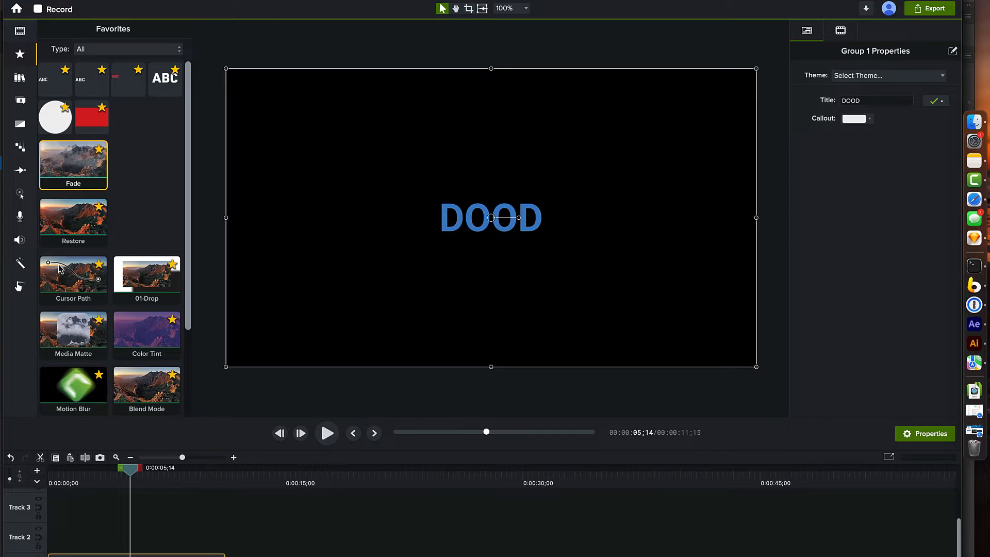
pyautogui.press('s')
pyautogui.press('Delete')
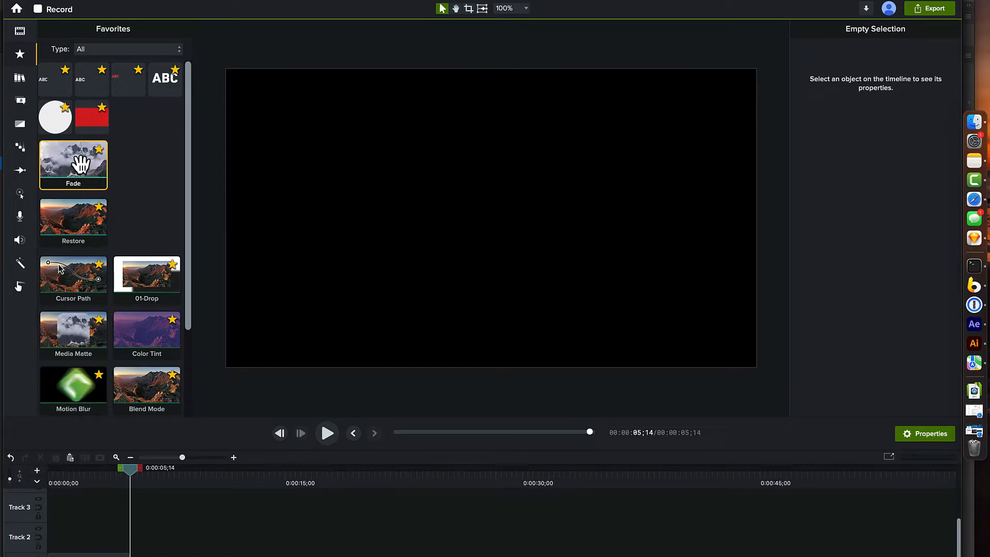
# - Add a Fade transition to both ends of the trimmed group, play it from the start, and inspect the frame at 0:00:03;45
pyautogui.moveTo(80, 165); pyautogui.dragTo(93, 546)
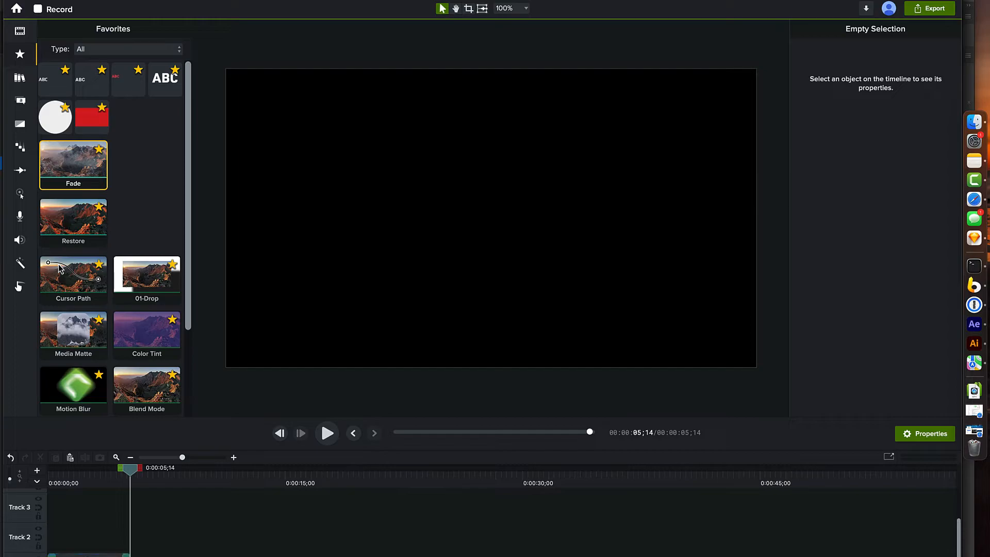
pyautogui.moveTo(131, 472); pyautogui.dragTo(45, 471)
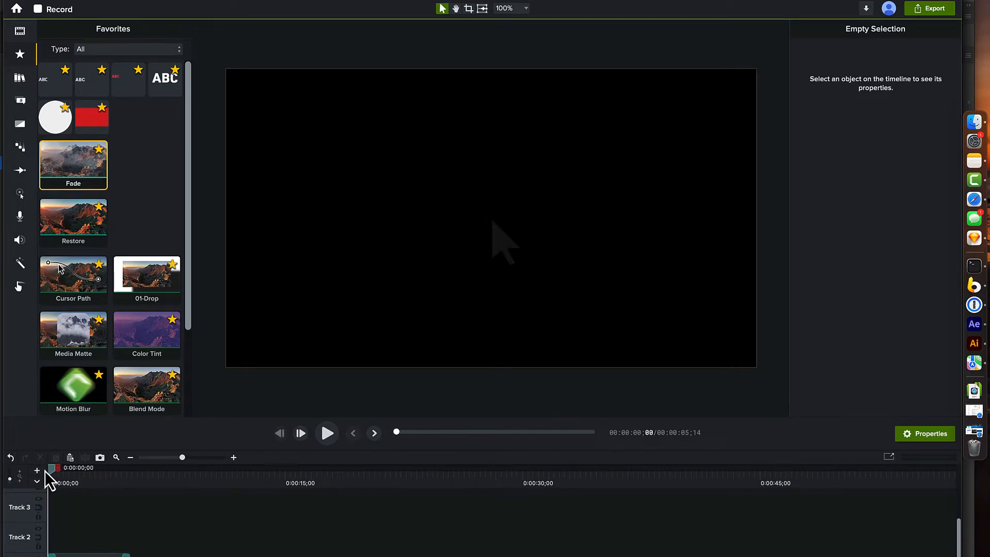
pyautogui.press('space')
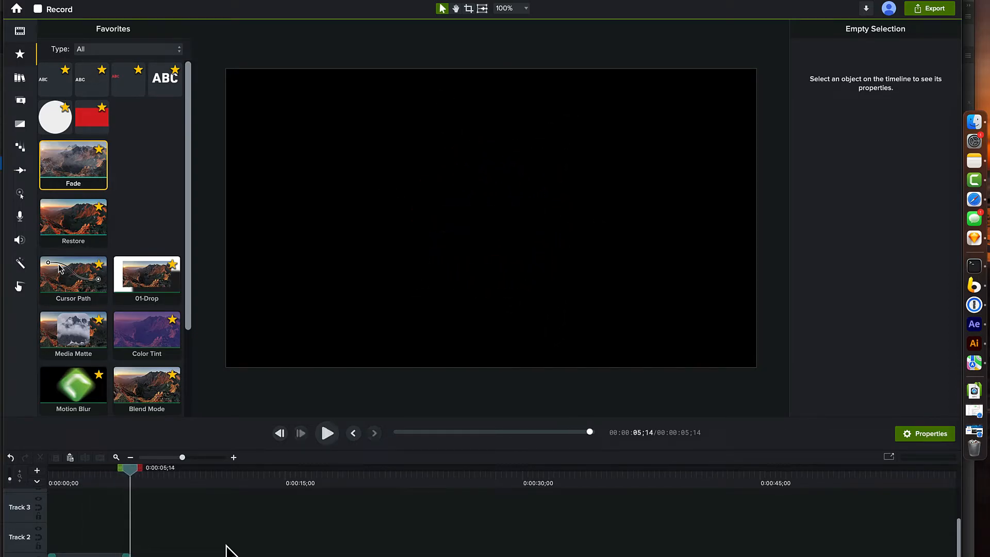
pyautogui.press('space')
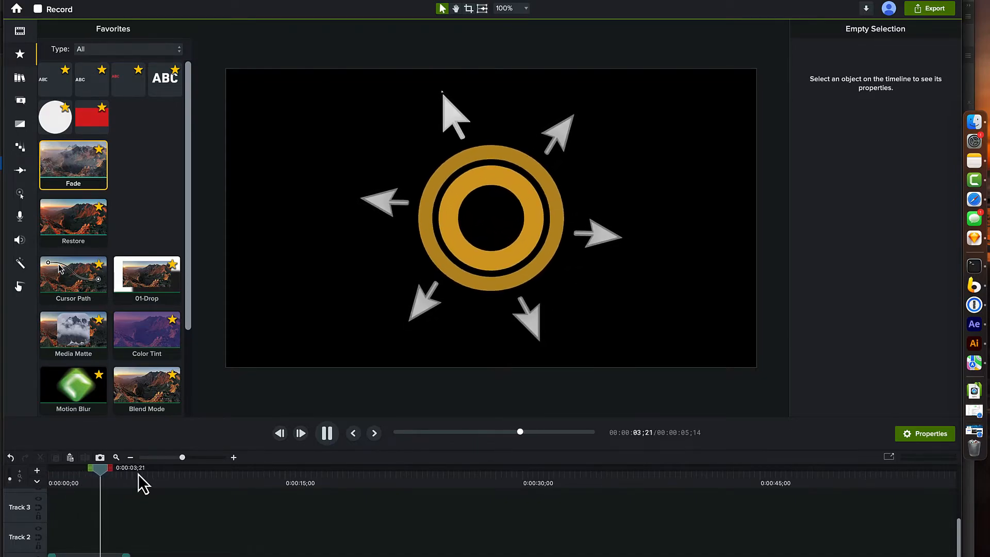
pyautogui.press('space')
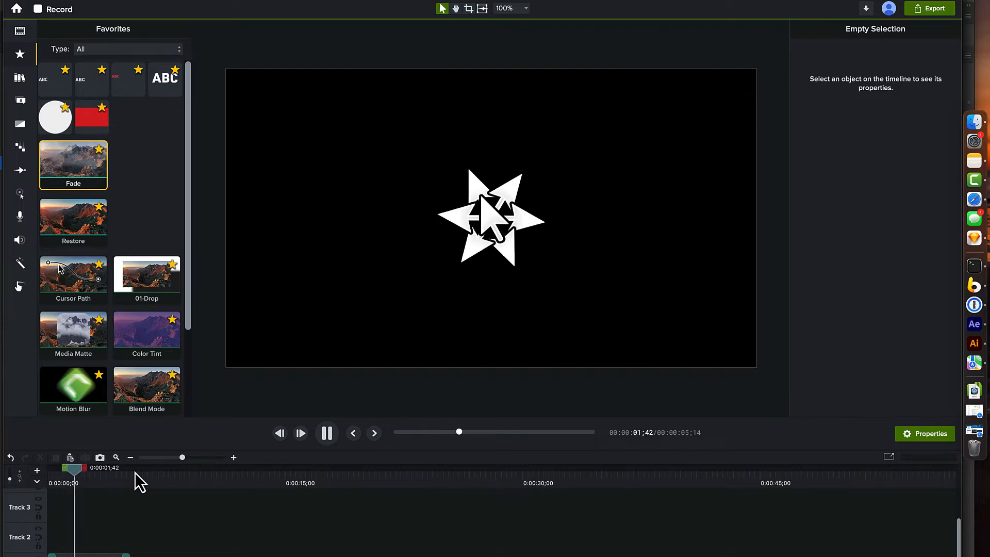
pyautogui.press('space')
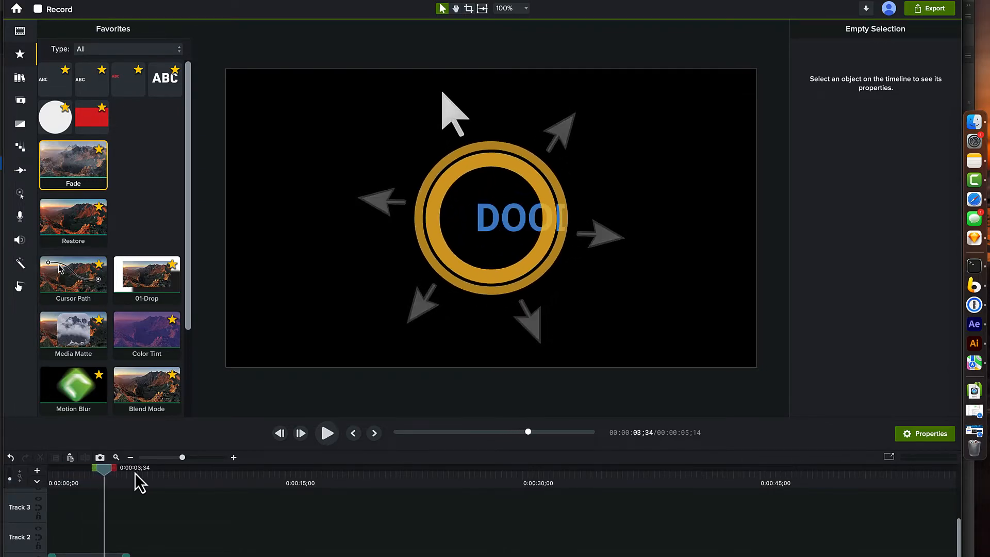
pyautogui.moveTo(102, 467)
pyautogui.mouseDown()
pyautogui.moveTo(91, 467)
pyautogui.moveTo(112, 478)
pyautogui.moveTo(67, 478)
pyautogui.moveTo(106, 485)
pyautogui.mouseUp()
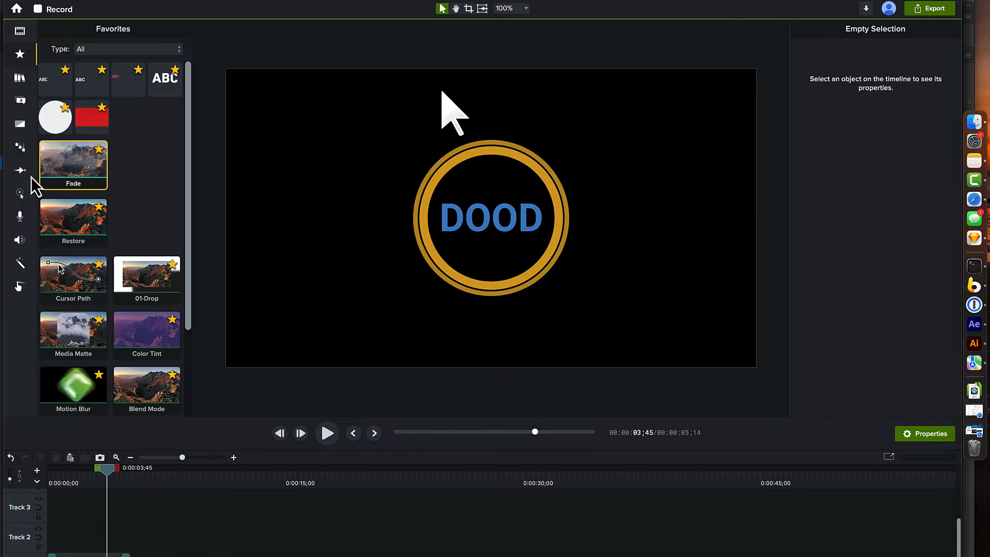
# - In the LibraryKit-1.0_RC library, collapse the open folders and expand Cursor Animations down to the Mac folder of Arrow-Double-Click
pyautogui.click(21, 80)
pyautogui.scroll(5, 84, 170)
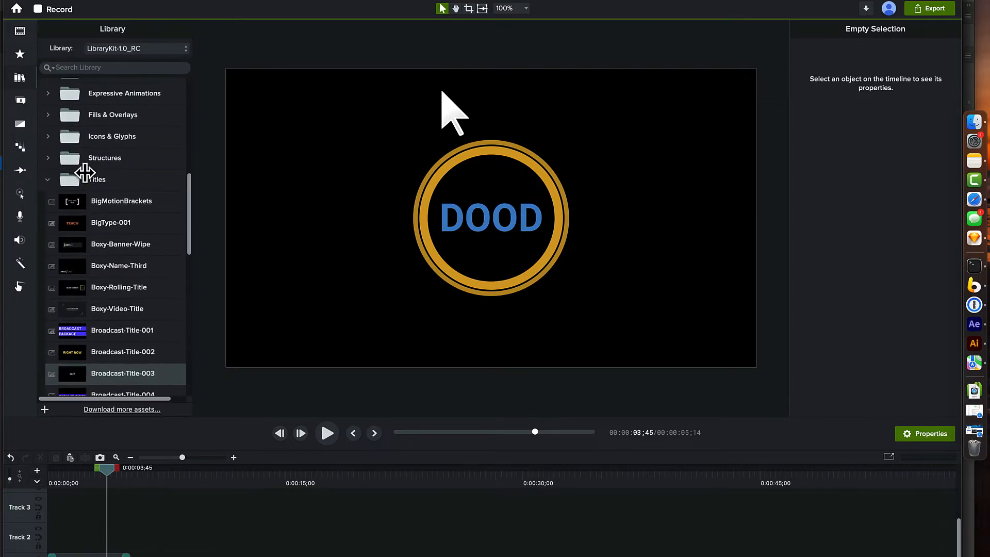
pyautogui.scroll(10, 49, 184)
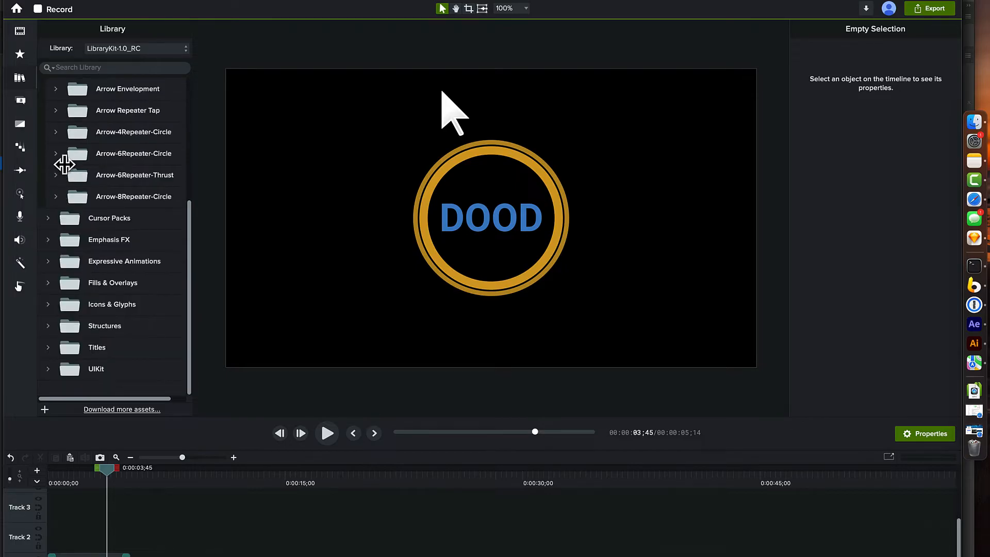
pyautogui.scroll(1, 64, 160)
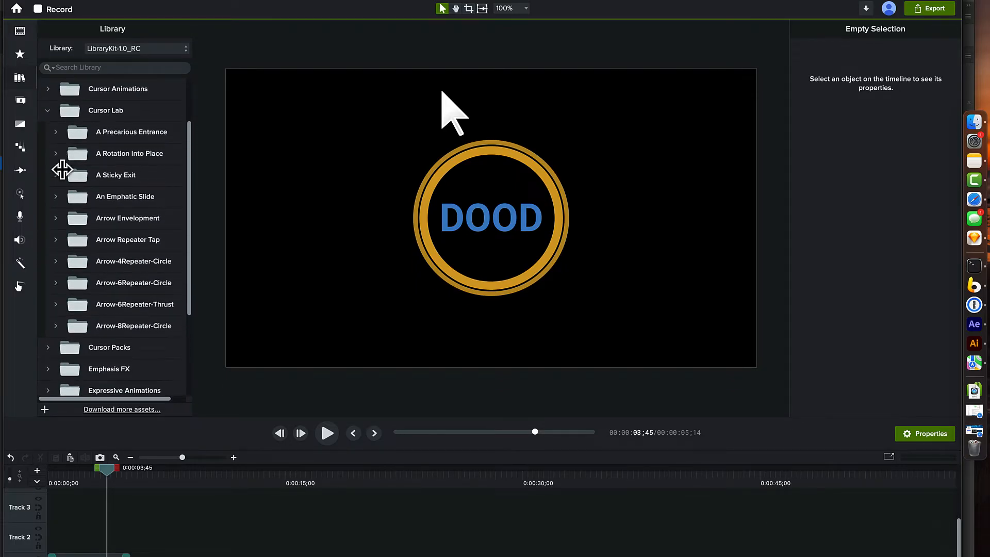
pyautogui.click(46, 116)
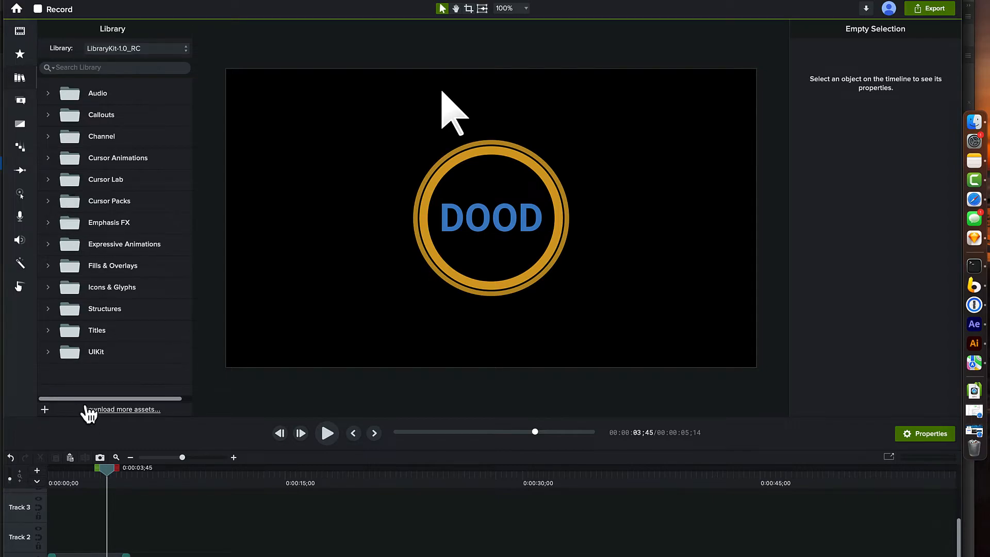
pyautogui.click(49, 159)
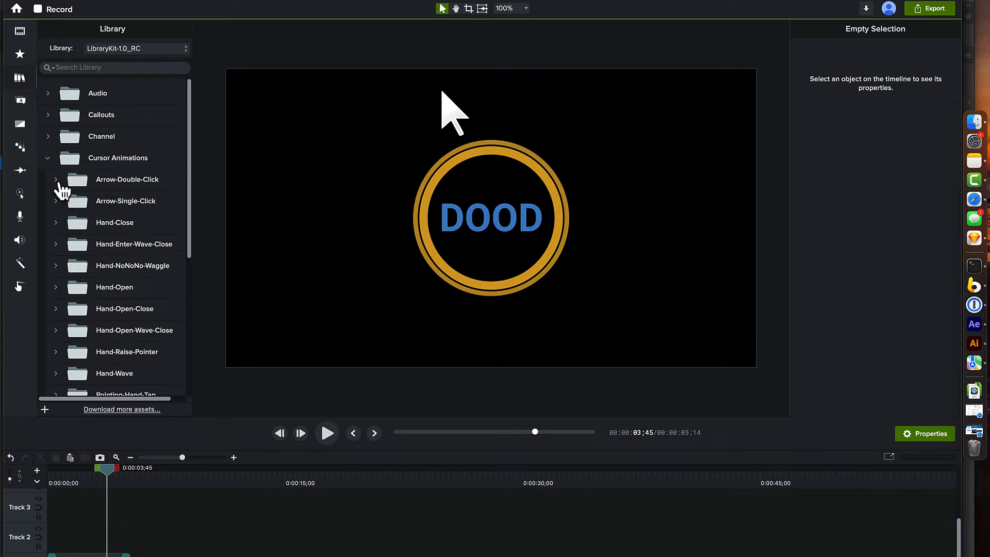
pyautogui.click(62, 188)
pyautogui.click(57, 182)
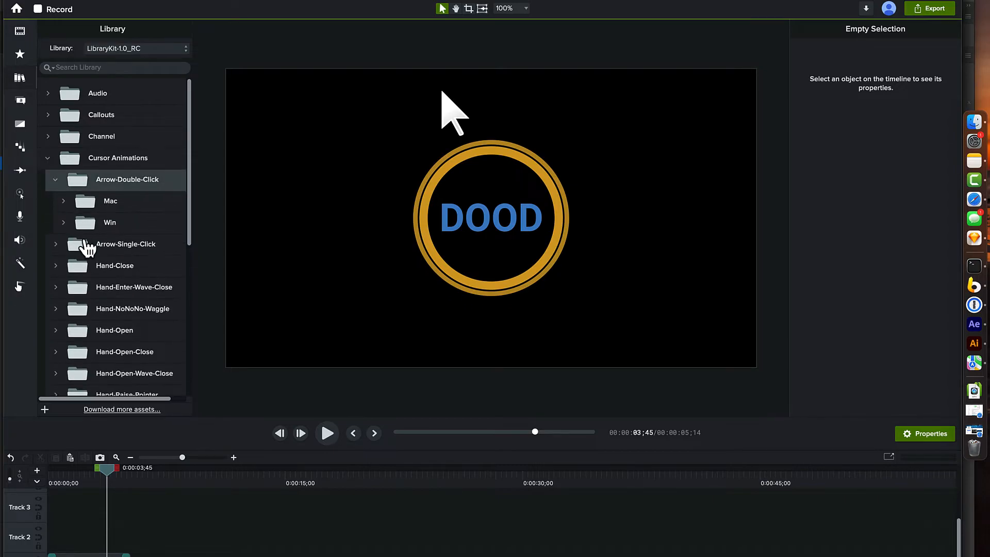
pyautogui.click(64, 202)
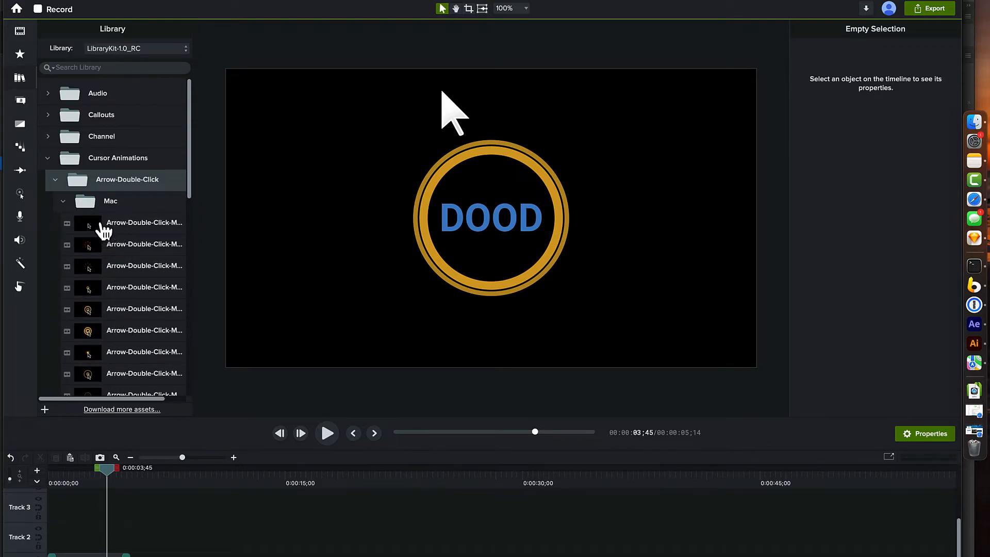
# - Add Arrow-Double-Click-Mac-001 to Track 2 after the title group, scrub through it to 0:00:10;21, and collapse the Arrow-Double-Click folder
pyautogui.moveTo(97, 230); pyautogui.dragTo(181, 521)
pyautogui.moveTo(182, 484); pyautogui.dragTo(199, 491)
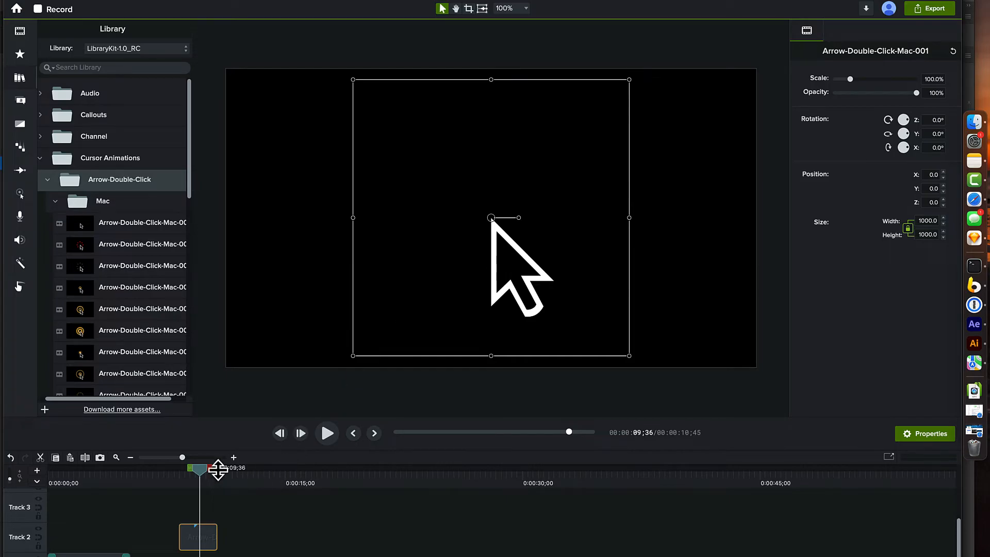
pyautogui.moveTo(199, 471); pyautogui.dragTo(211, 471)
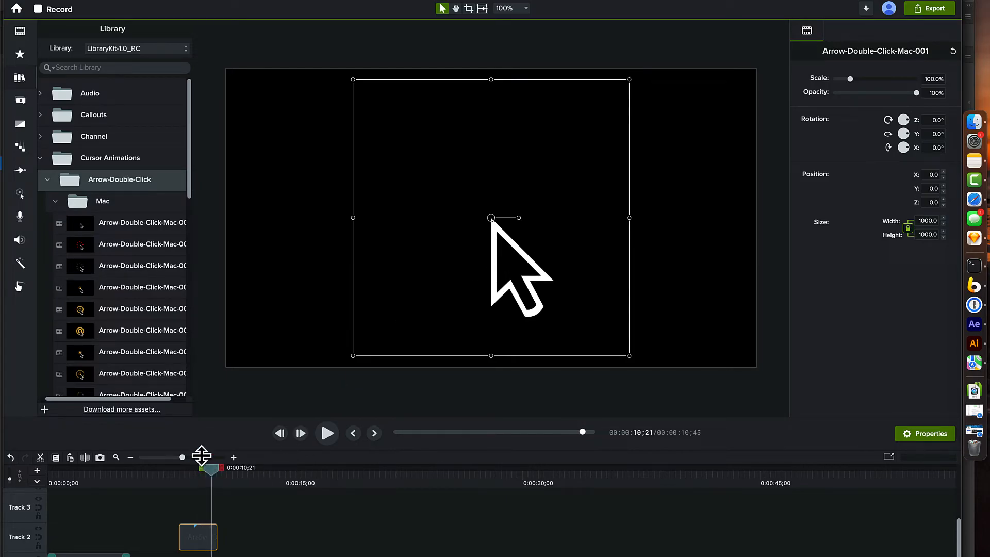
pyautogui.click(48, 180)
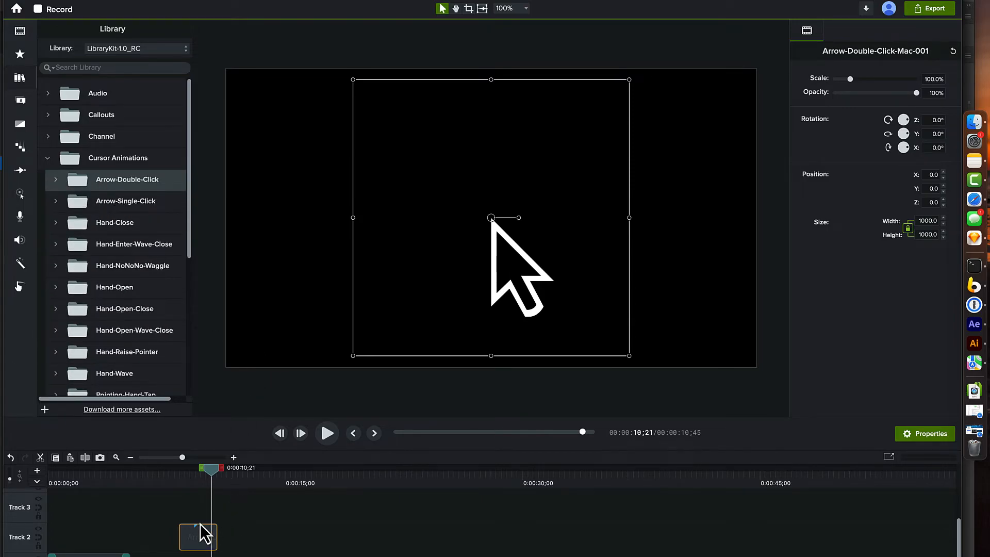
# - Magnify the timeline around Arrow-Double-Click-Mac-001 and move the playhead to the clip's marker at 0:00:09;16
pyautogui.press('super+equal')
pyautogui.press('super+equal')
pyautogui.press('super+equal')
pyautogui.press('super+equal')
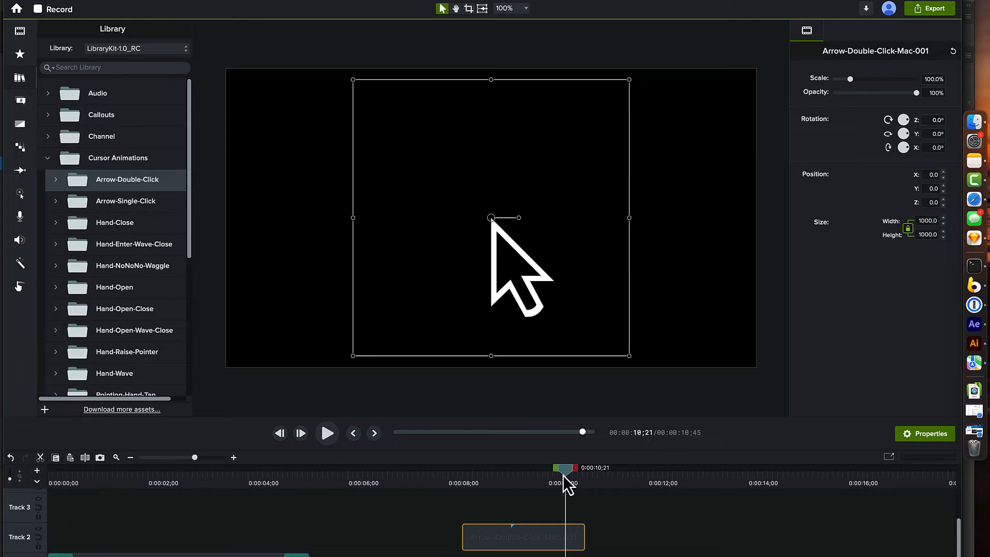
pyautogui.hotkey('ctrl', '[')
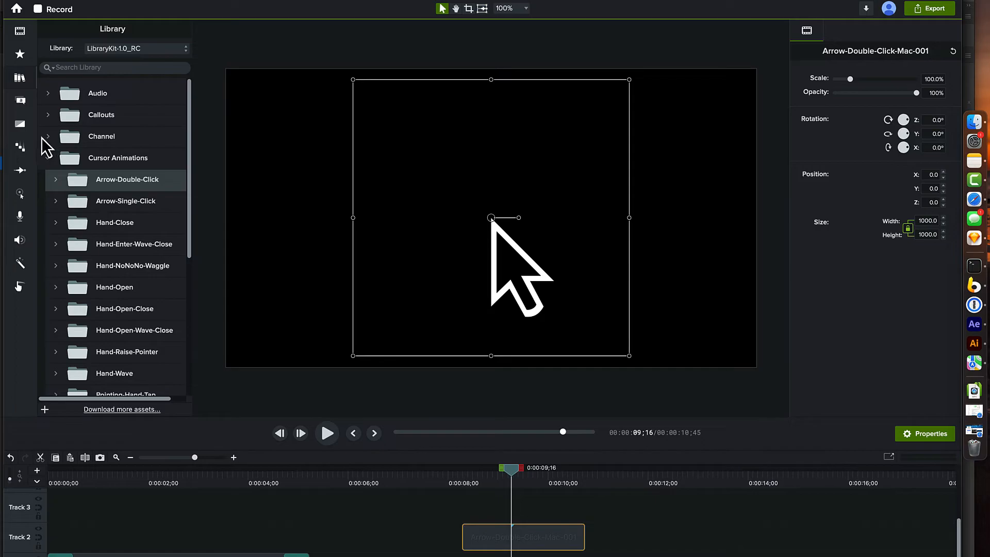
# - From the library's Emphasis FX, Bursts & Collapses, BFX-005 folder, add BFX-005-Customizable on the track below the cursor clip, starting at 0:00:09;16
pyautogui.click(45, 157)
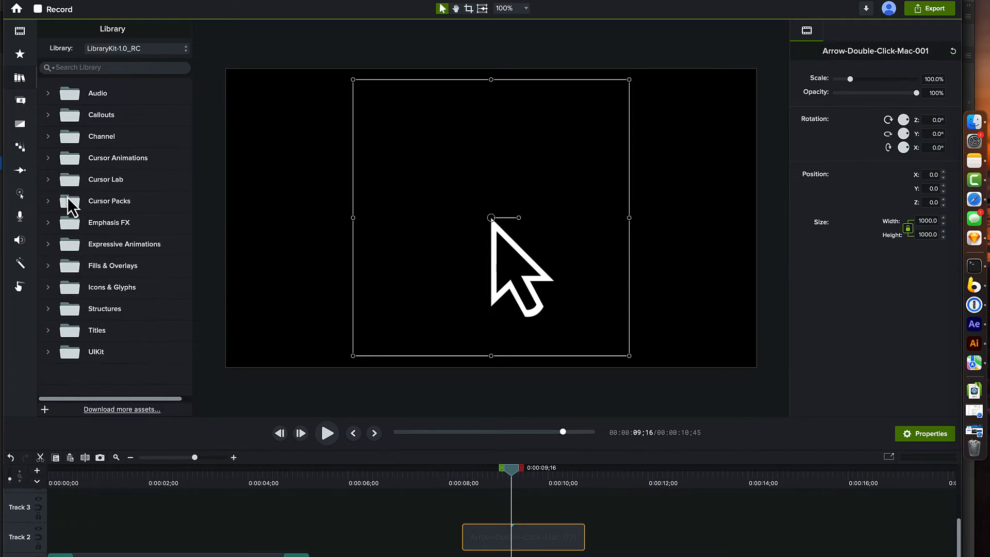
pyautogui.click(48, 225)
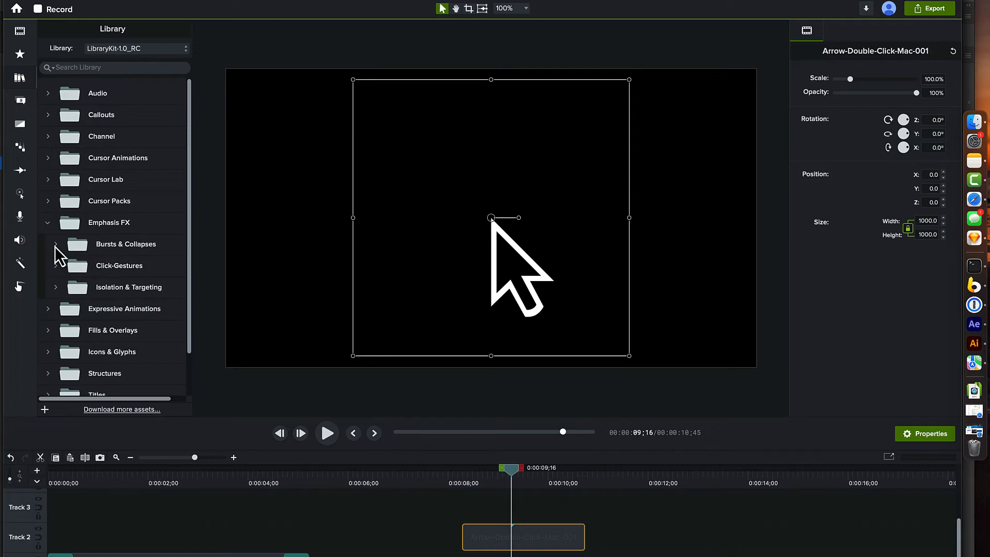
pyautogui.click(55, 245)
pyautogui.scroll(-5, 62, 252)
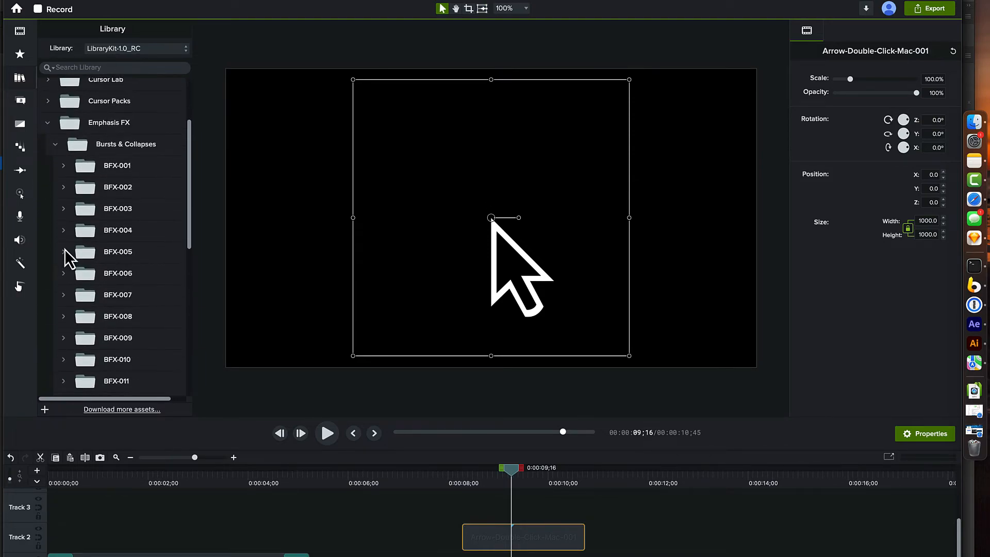
pyautogui.click(63, 252)
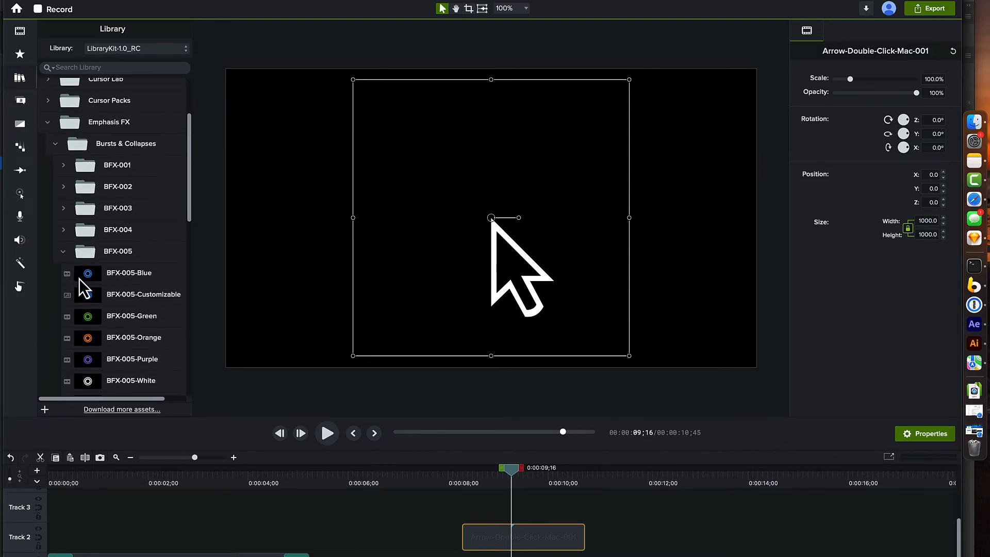
pyautogui.scroll(-3, 78, 279)
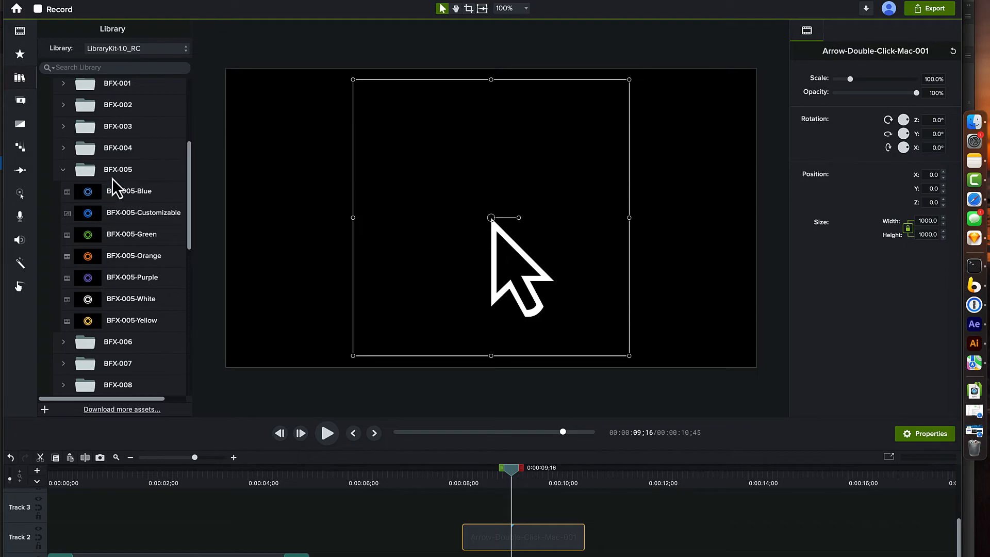
pyautogui.moveTo(94, 212); pyautogui.dragTo(513, 549)
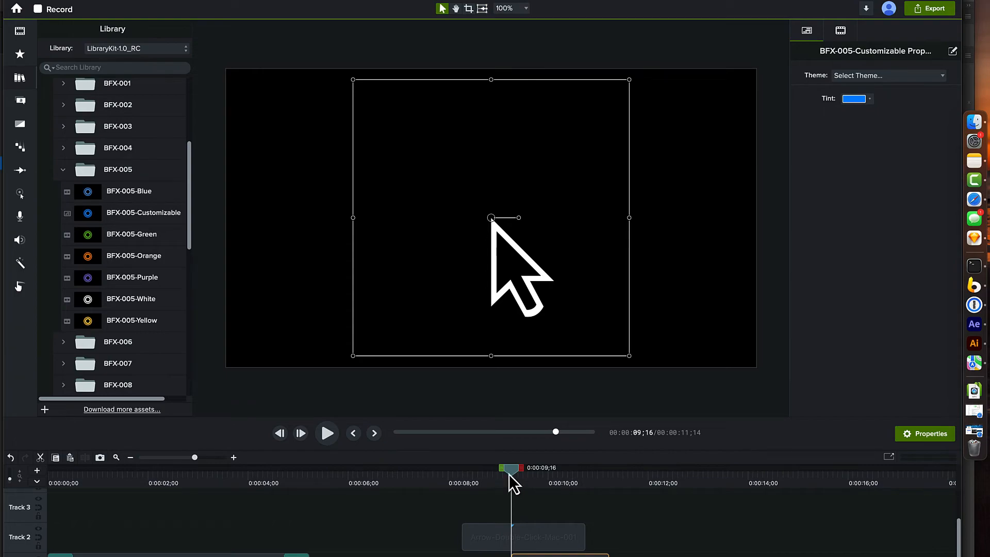
# - Shift the BFX-005-Customizable clip earlier so it starts before the cursor clip's marker, and check the frames at 0:00:09;10 and 0:00:09;16
pyautogui.moveTo(510, 474); pyautogui.dragTo(509, 474)
pyautogui.press('Right')
pyautogui.moveTo(536, 555); pyautogui.dragTo(542, 556)
pyautogui.moveTo(511, 472); pyautogui.dragTo(505, 496)
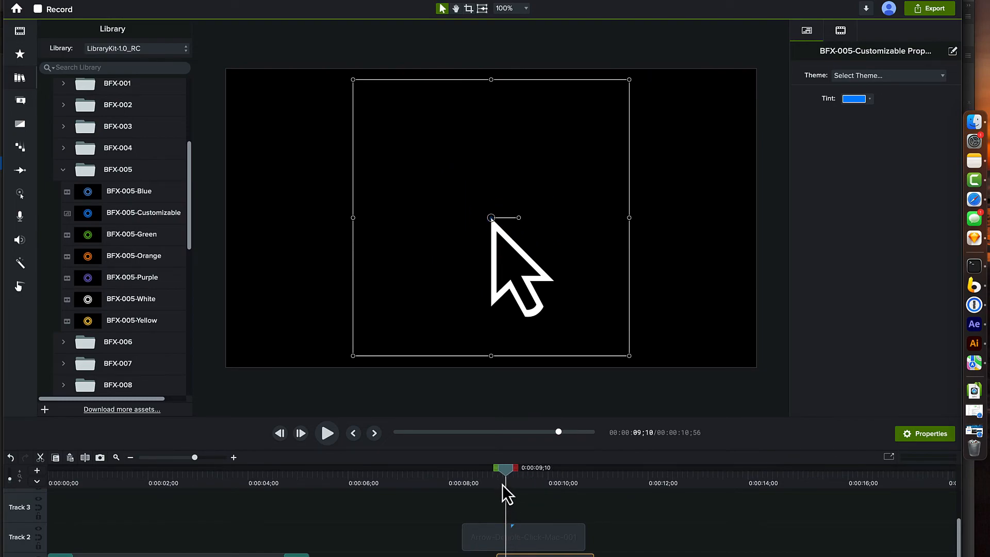
pyautogui.hotkey('ctrl', ']')
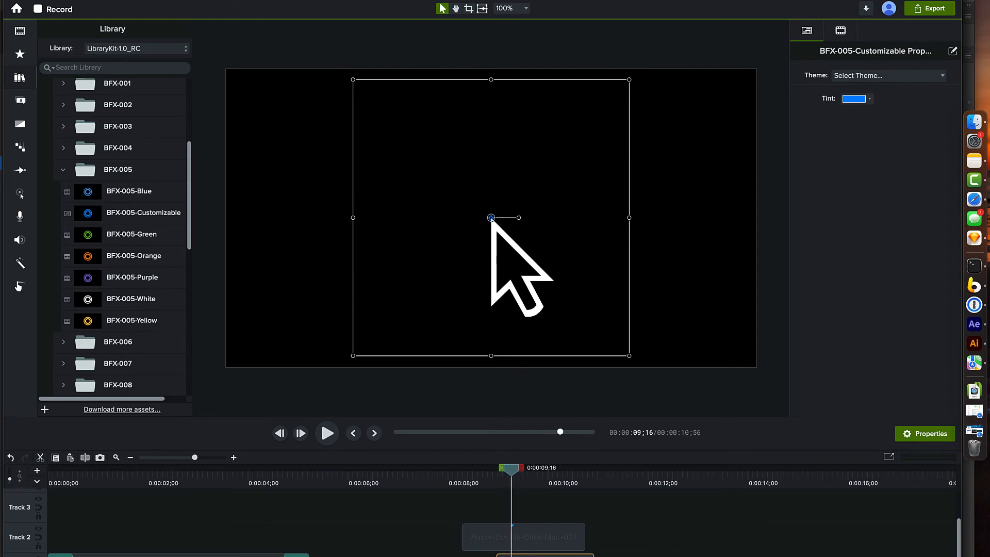
# - Play the double-click with its burst effect and move the burst clip slightly later to fine-tune its timing
pyautogui.press('space')
pyautogui.press('space')
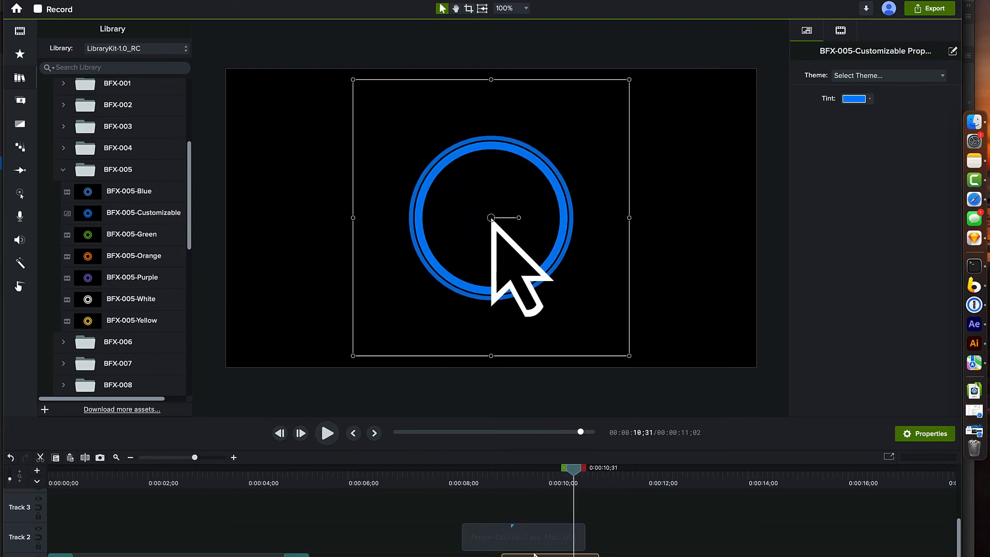
pyautogui.moveTo(573, 468); pyautogui.dragTo(512, 480)
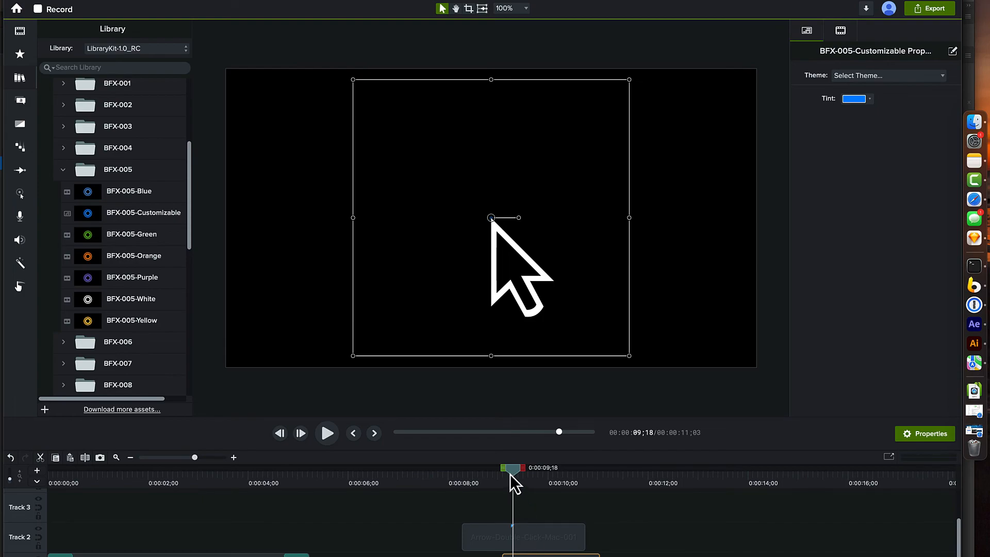
pyautogui.press('space')
pyautogui.press('space')
# - Set the burst effect's tint to the yellow saved in My Colors and deselect the clip
pyautogui.click(855, 99)
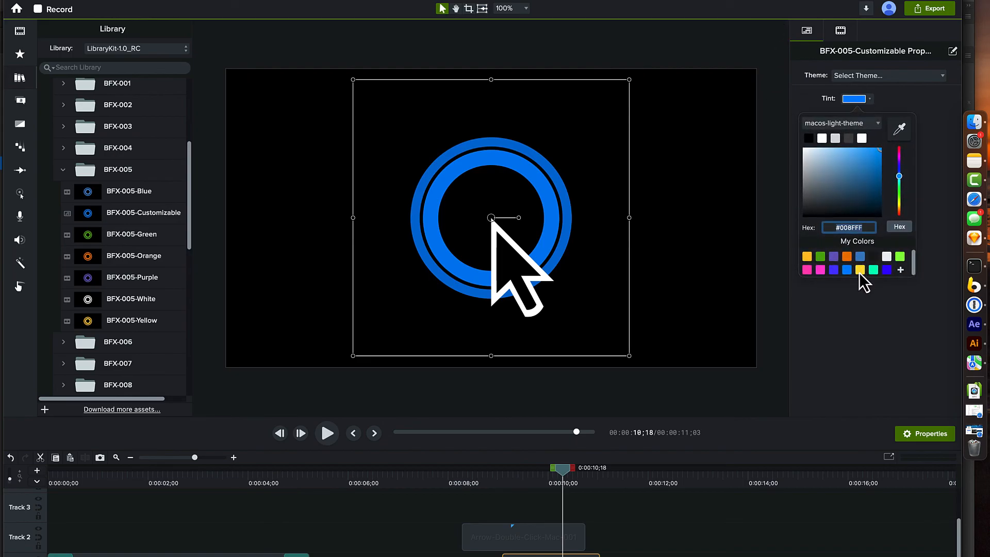
pyautogui.click(859, 271)
pyautogui.click(671, 536)
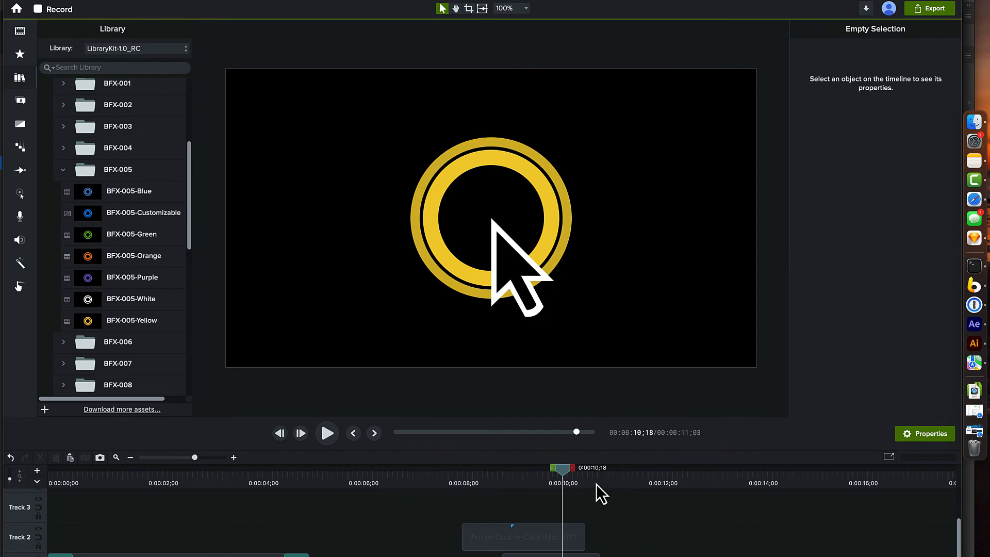
# - Play the recoloured double-click animation from 0:00:08;34 and inspect the burst frame at 0:00:10;24
pyautogui.moveTo(566, 468); pyautogui.dragTo(476, 466)
pyautogui.press('space')
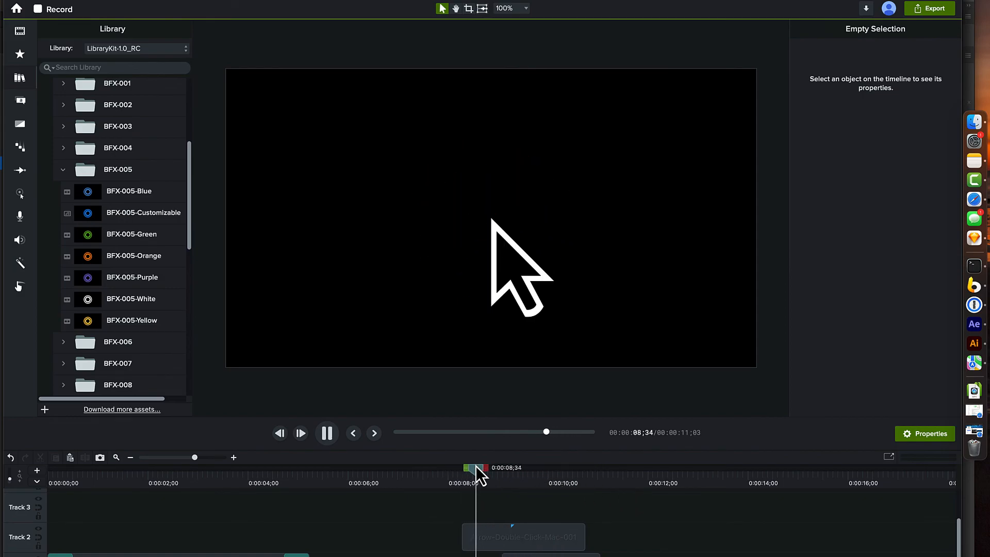
pyautogui.press('space')
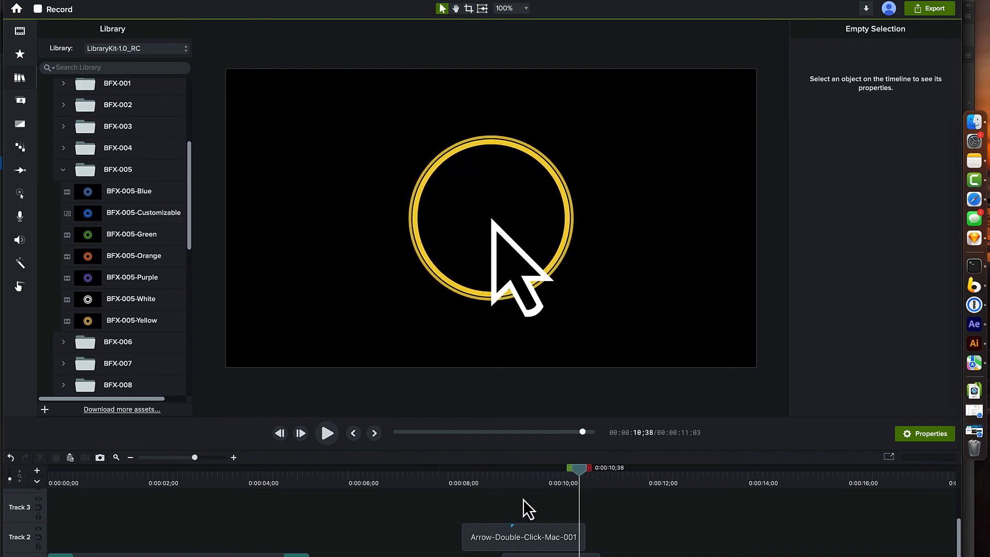
pyautogui.moveTo(577, 474); pyautogui.dragTo(565, 493)
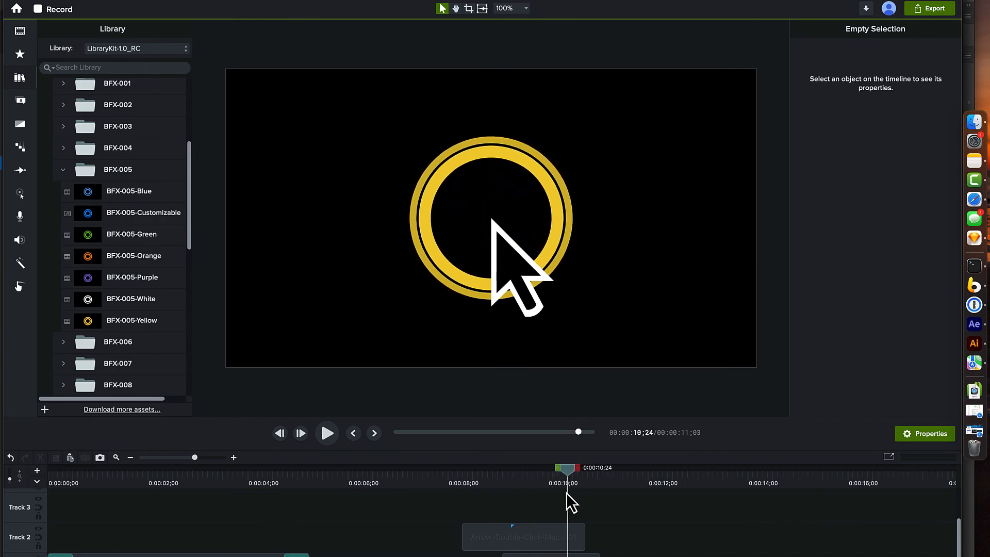